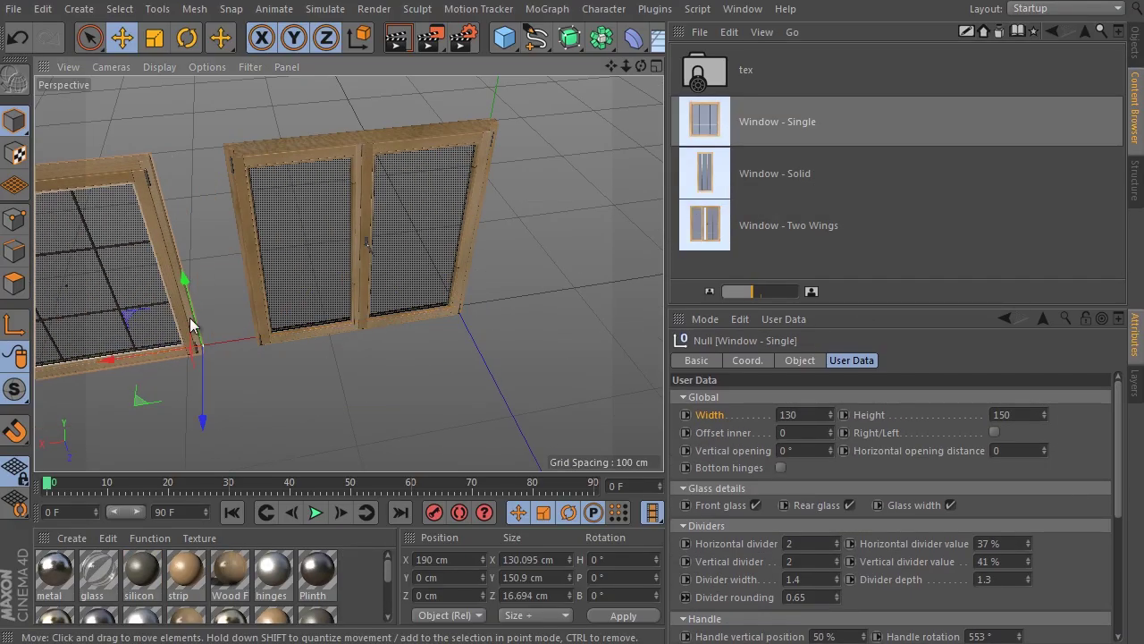
- Tilt the single window's sash open 28° on bottom hinges, opening from the other side with distance 30
{"action": "left_click", "coordinate": [1136, 37]}
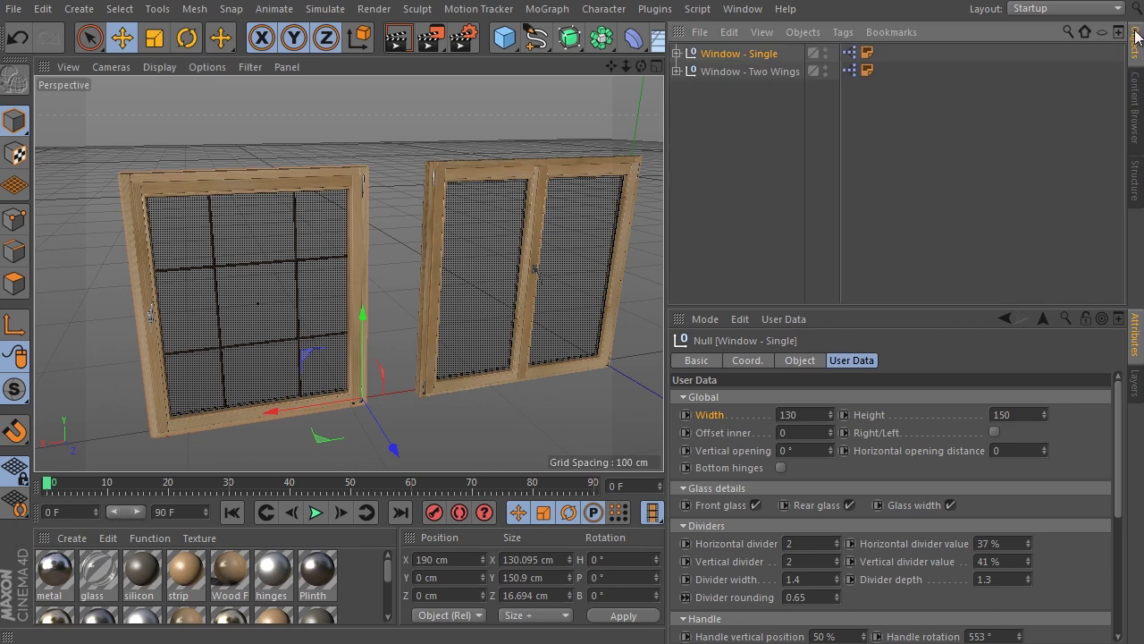
{"action": "left_click_drag", "start_coordinate": [787, 258], "coordinate": [804, 130]}
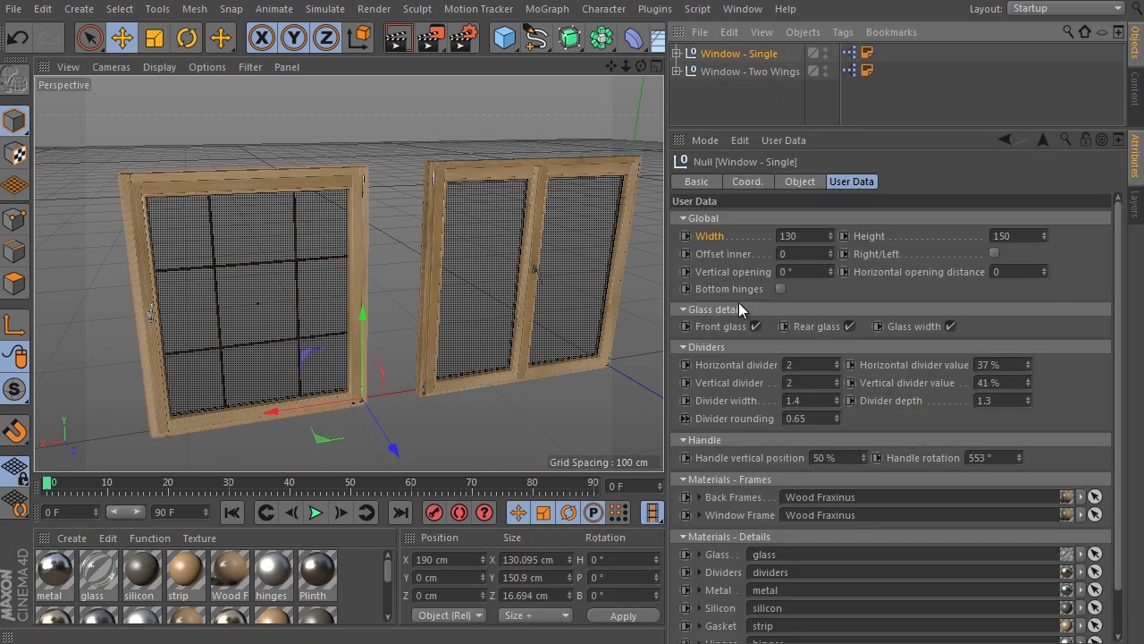
{"action": "left_click", "coordinate": [696, 291]}
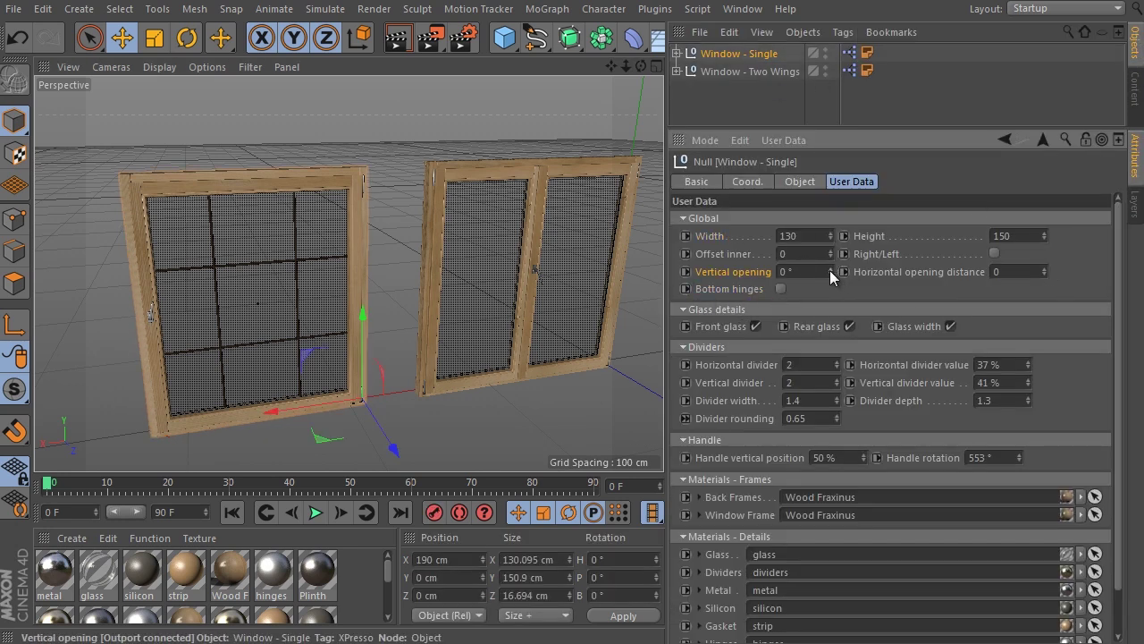
{"action": "left_click_drag", "start_coordinate": [829, 270], "coordinate": [861, 264]}
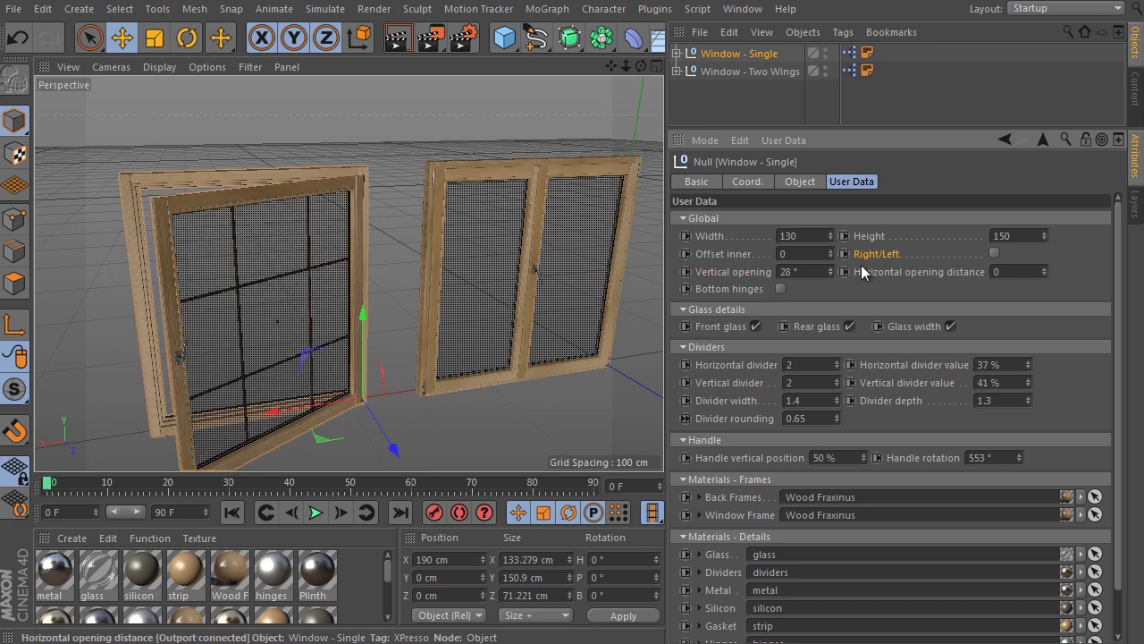
{"action": "left_click", "coordinate": [994, 253]}
{"action": "mouse_move", "coordinate": [1044, 271]}
{"action": "left_mouse_down"}
{"action": "mouse_move", "coordinate": [1048, 248]}
{"action": "mouse_move", "coordinate": [1050, 280]}
{"action": "left_mouse_up"}
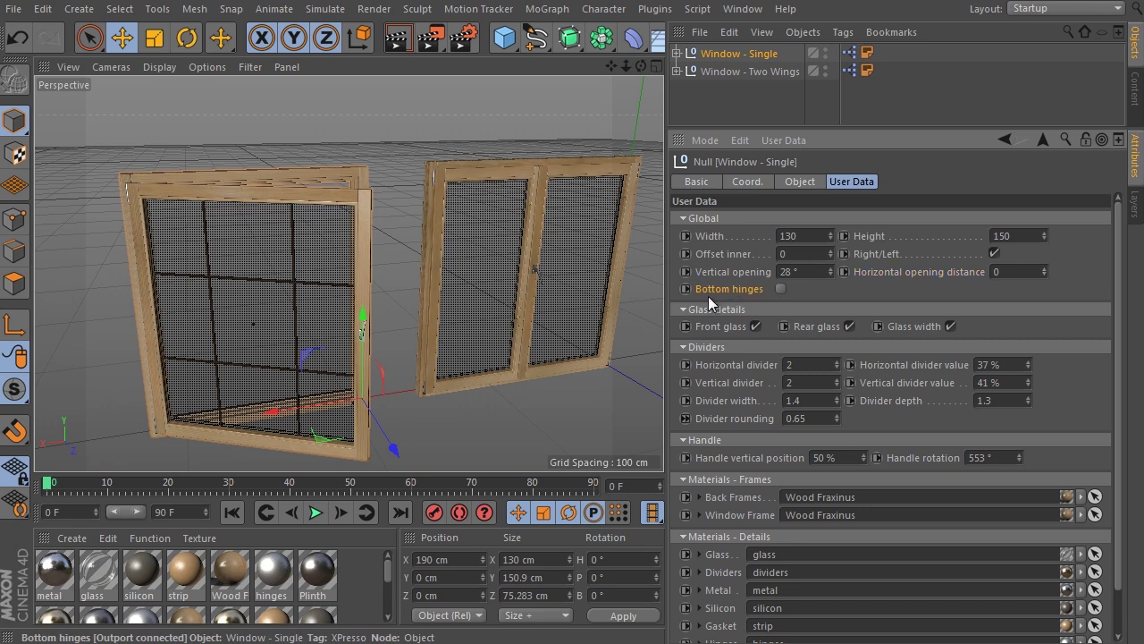
{"action": "left_click", "coordinate": [780, 288]}
{"action": "scroll", "coordinate": [306, 175], "scroll_direction": "up", "scroll_amount": 5}
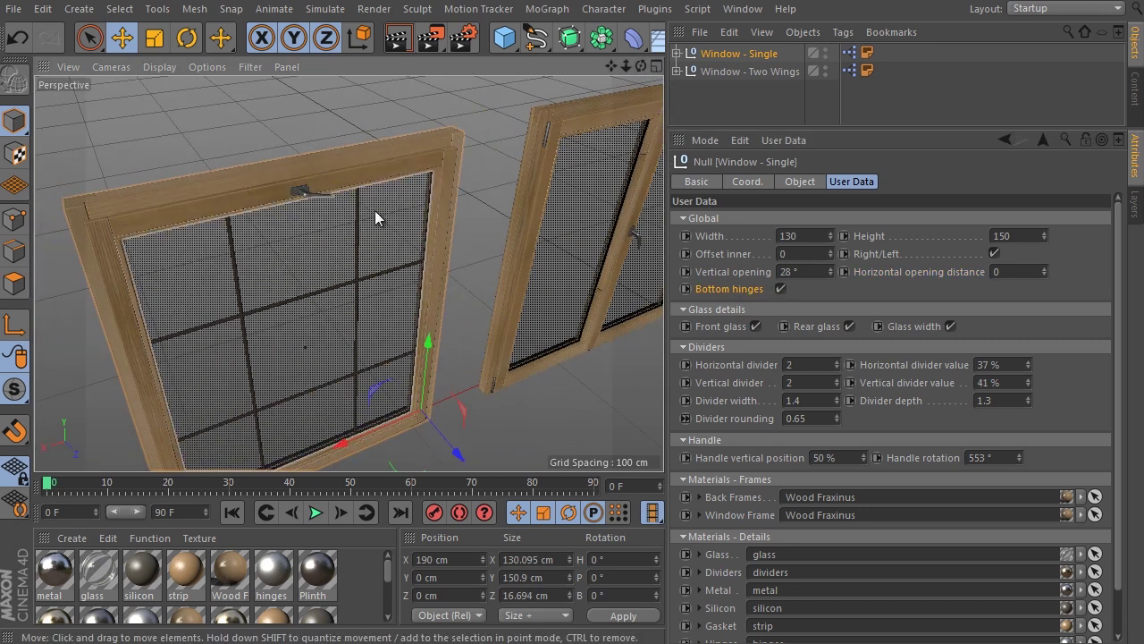
{"action": "mouse_move", "coordinate": [1043, 271]}
{"action": "left_mouse_down"}
{"action": "mouse_move", "coordinate": [1056, 268]}
{"action": "mouse_move", "coordinate": [1043, 285]}
{"action": "left_mouse_up"}
{"action": "scroll", "coordinate": [497, 302], "scroll_direction": "down", "scroll_amount": 5}
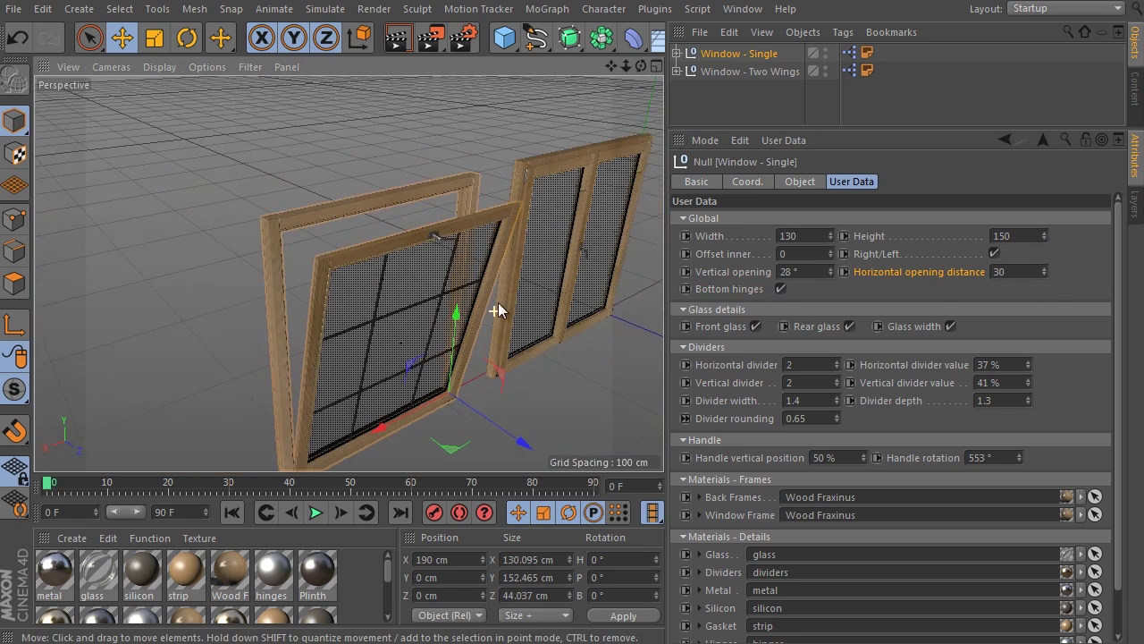
{"action": "scroll", "coordinate": [505, 291], "scroll_direction": "up", "scroll_amount": 3}
- Add the Window - Solid preset from the Content Browser to the scene
{"action": "left_click", "coordinate": [1135, 85]}
{"action": "left_click_drag", "start_coordinate": [939, 127], "coordinate": [932, 286]}
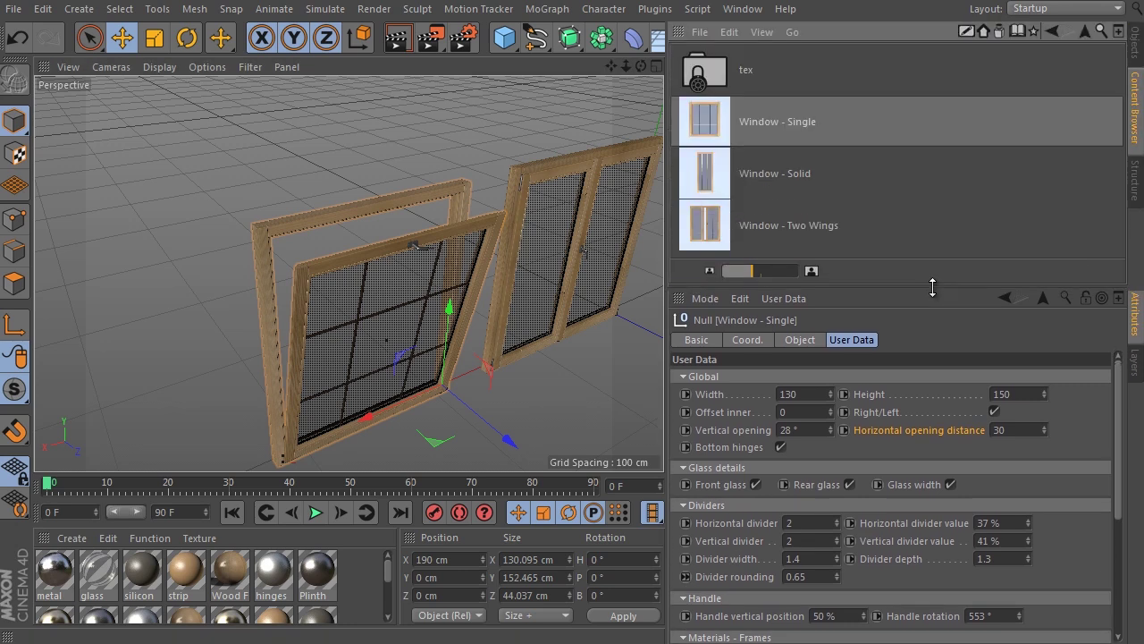
{"action": "double_click", "coordinate": [775, 174]}
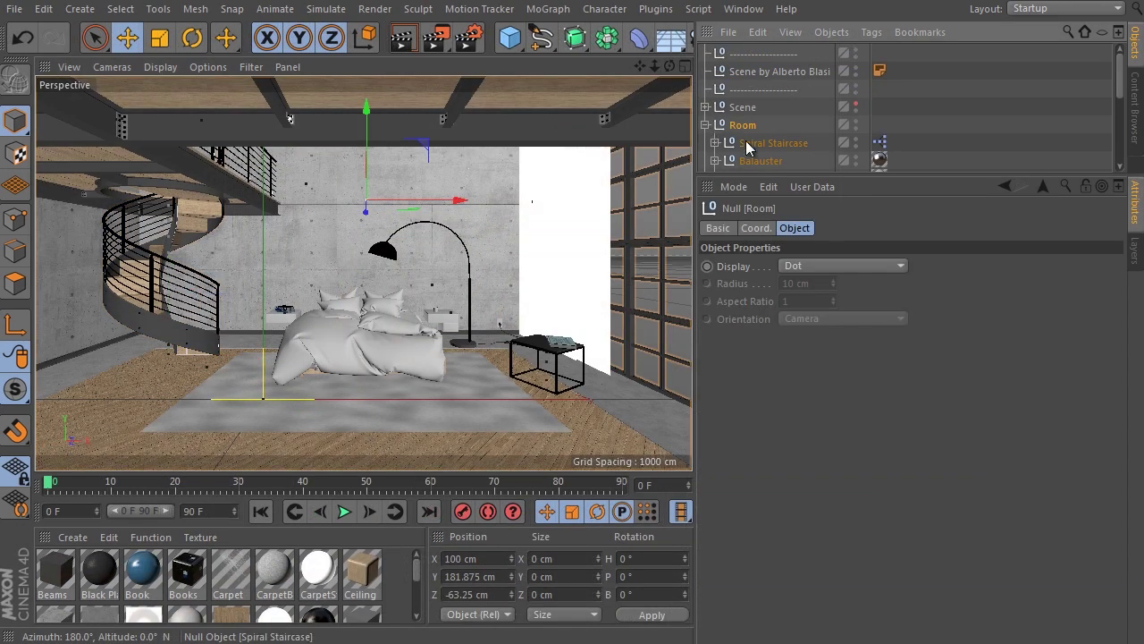
- Select the Spiral Staircase object and show more rows of the Object Manager
{"action": "left_click", "coordinate": [747, 148]}
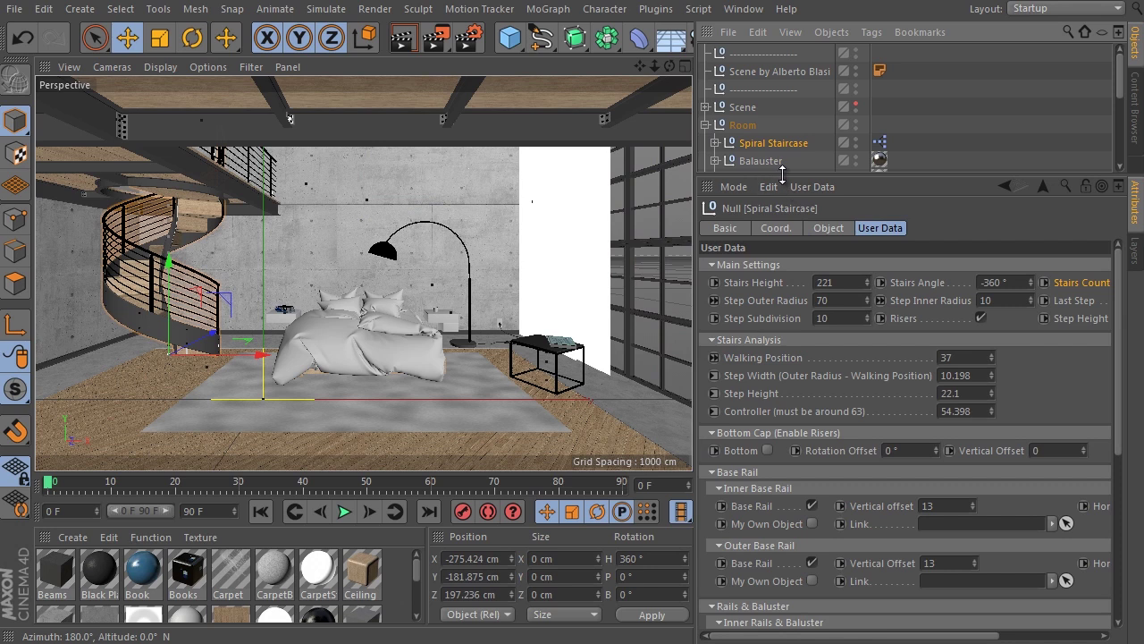
{"action": "mouse_move", "coordinate": [922, 172]}
{"action": "left_mouse_down"}
{"action": "mouse_move", "coordinate": [921, 234]}
{"action": "mouse_move", "coordinate": [922, 158]}
{"action": "left_mouse_up"}
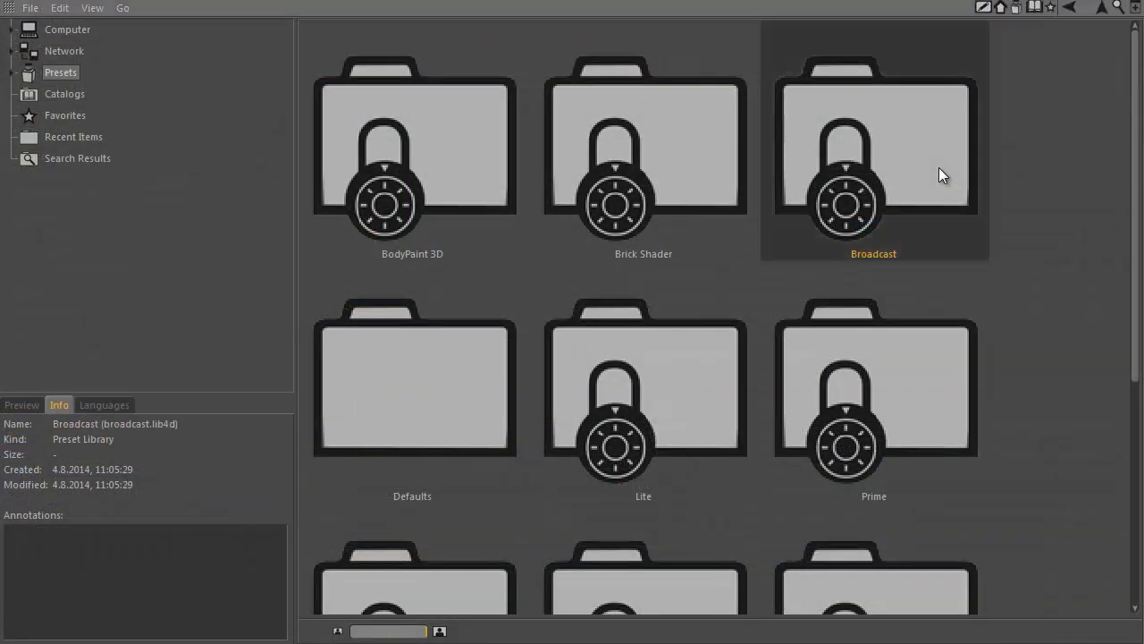
- Open the Broadcast library's 3D Objects > Celebration folder
{"action": "double_click", "coordinate": [939, 169]}
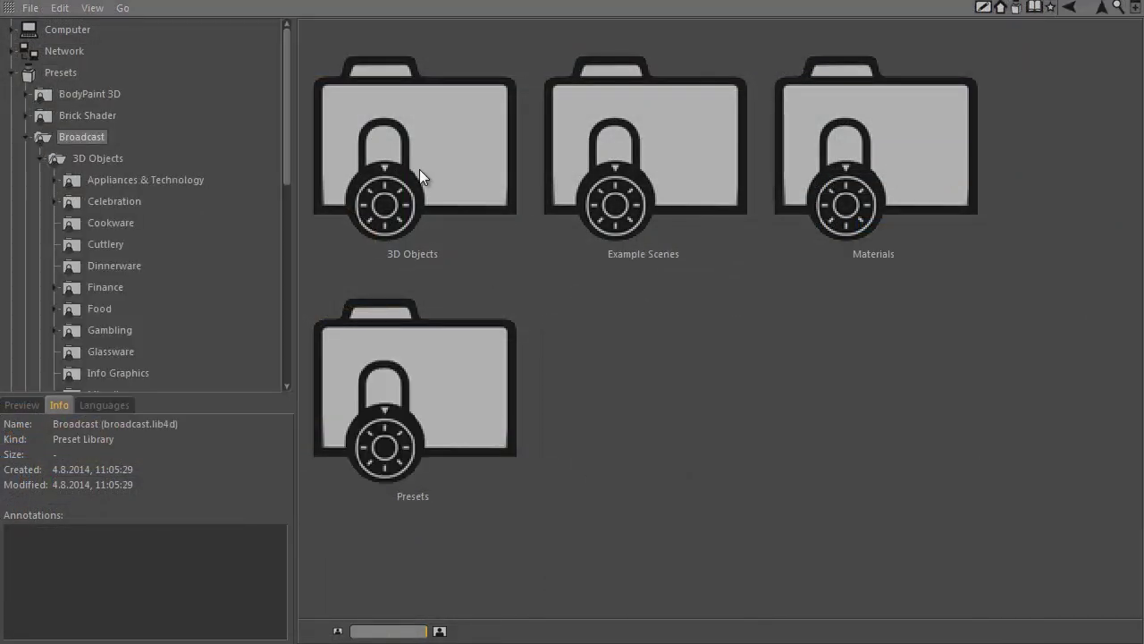
{"action": "double_click", "coordinate": [418, 170]}
{"action": "double_click", "coordinate": [679, 174]}
- Preview Gift Box 01, the red bow ribbon and blue Ribbon 02, then go back up to 3D Objects
{"action": "left_click", "coordinate": [904, 144]}
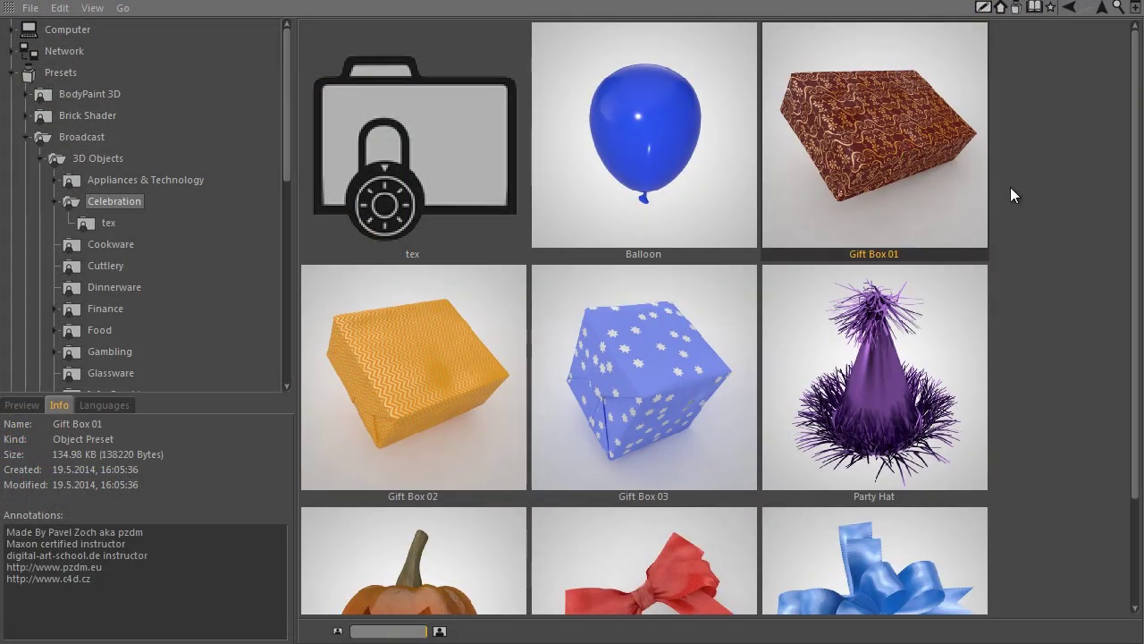
{"action": "scroll", "coordinate": [659, 259], "scroll_direction": "down", "scroll_amount": 3}
{"action": "left_click", "coordinate": [701, 477]}
{"action": "left_click", "coordinate": [873, 484]}
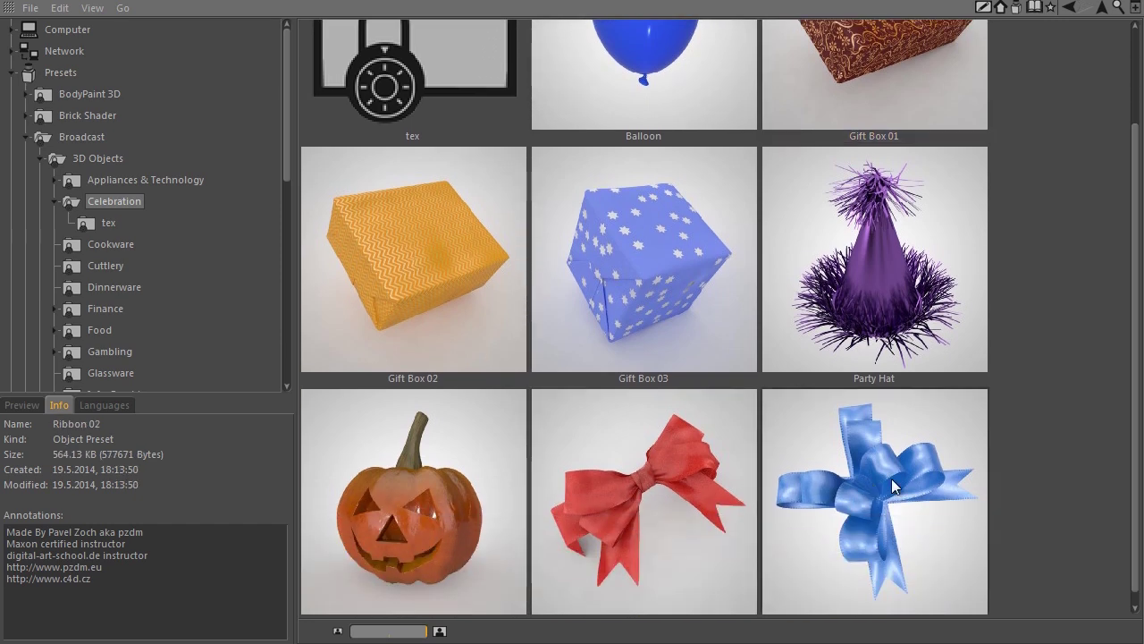
{"action": "left_click", "coordinate": [1103, 8]}
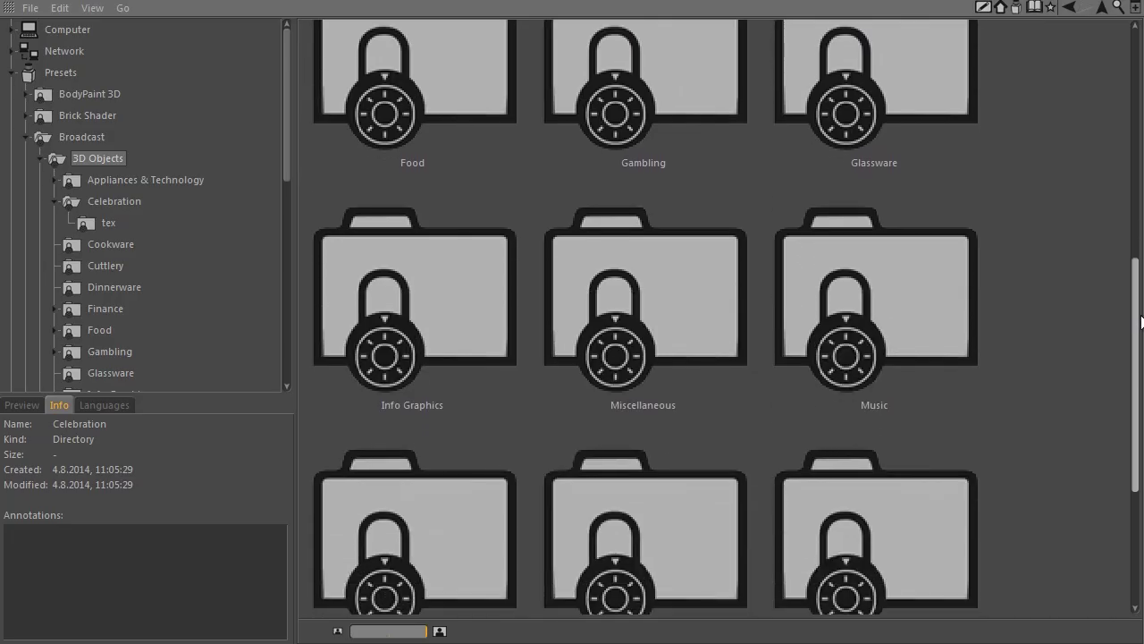
- Open Sports Items and step from Ball - American Football through to the Hockey Puck and beyond
{"action": "double_click", "coordinate": [676, 394]}
{"action": "left_click", "coordinate": [669, 181]}
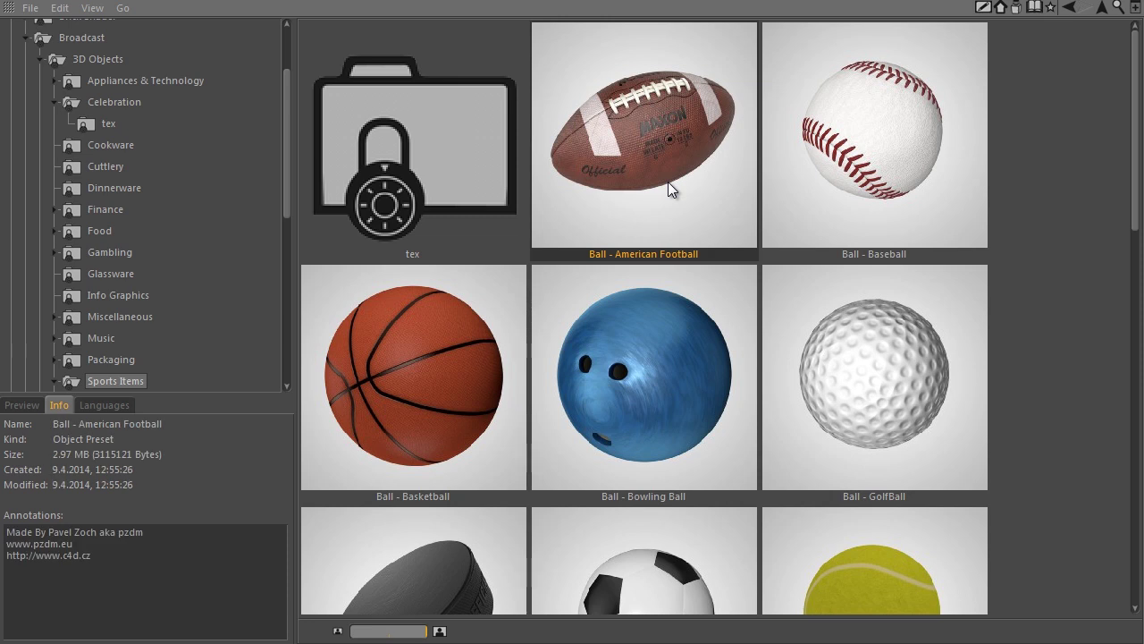
{"action": "key", "text": "Right"}
{"action": "scroll", "coordinate": [626, 250], "scroll_direction": "down", "scroll_amount": 3}
{"action": "key", "text": "Right"}
{"action": "key", "text": "Right"}
{"action": "key", "text": "Right"}
{"action": "key", "text": "Right"}
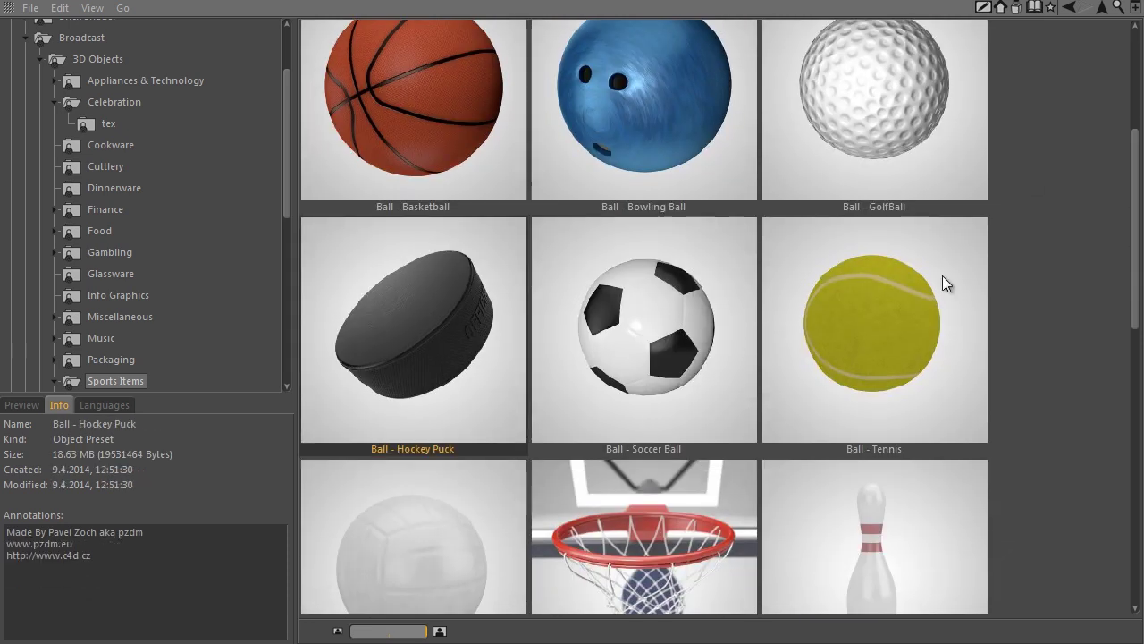
- Preview the Golf Club - Iron 6 and Iron 1, Ice Skate, Skateboard and tennis racket presets
{"action": "scroll", "coordinate": [946, 284], "scroll_direction": "down", "scroll_amount": 6}
{"action": "key", "text": "Right"}
{"action": "key", "text": "Right"}
{"action": "key", "text": "Right"}
{"action": "key", "text": "Right"}
{"action": "key", "text": "Right"}
{"action": "key", "text": "Right"}
{"action": "key", "text": "Right"}
{"action": "key", "text": "Right"}
{"action": "left_click", "coordinate": [716, 353]}
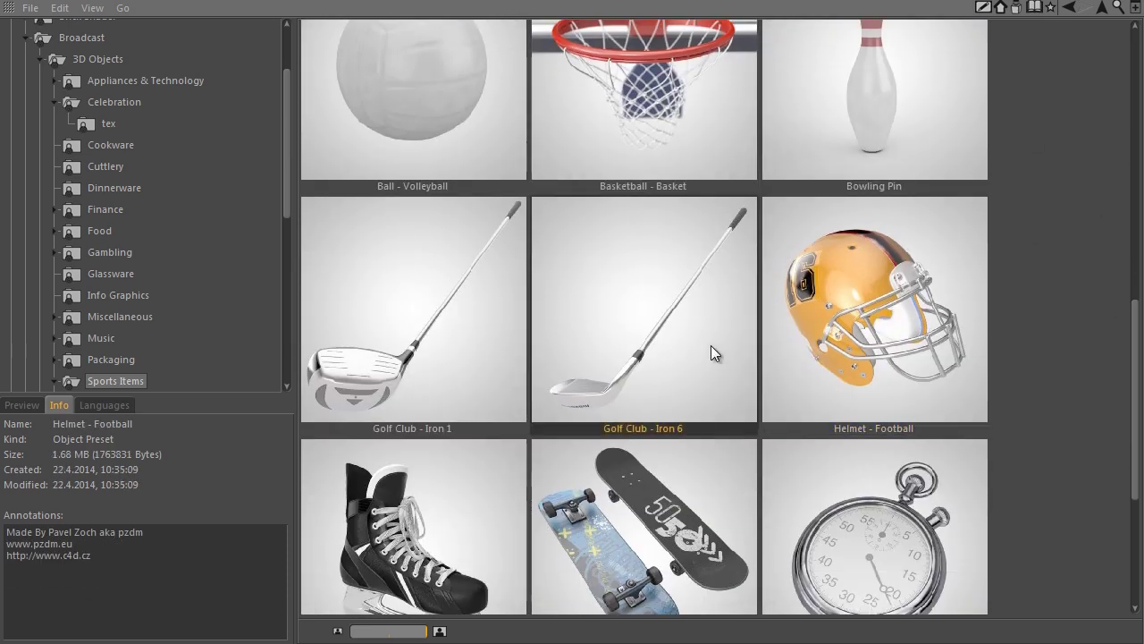
{"action": "key", "text": "Left"}
{"action": "scroll", "coordinate": [563, 362], "scroll_direction": "down", "scroll_amount": 2}
{"action": "left_click", "coordinate": [473, 423]}
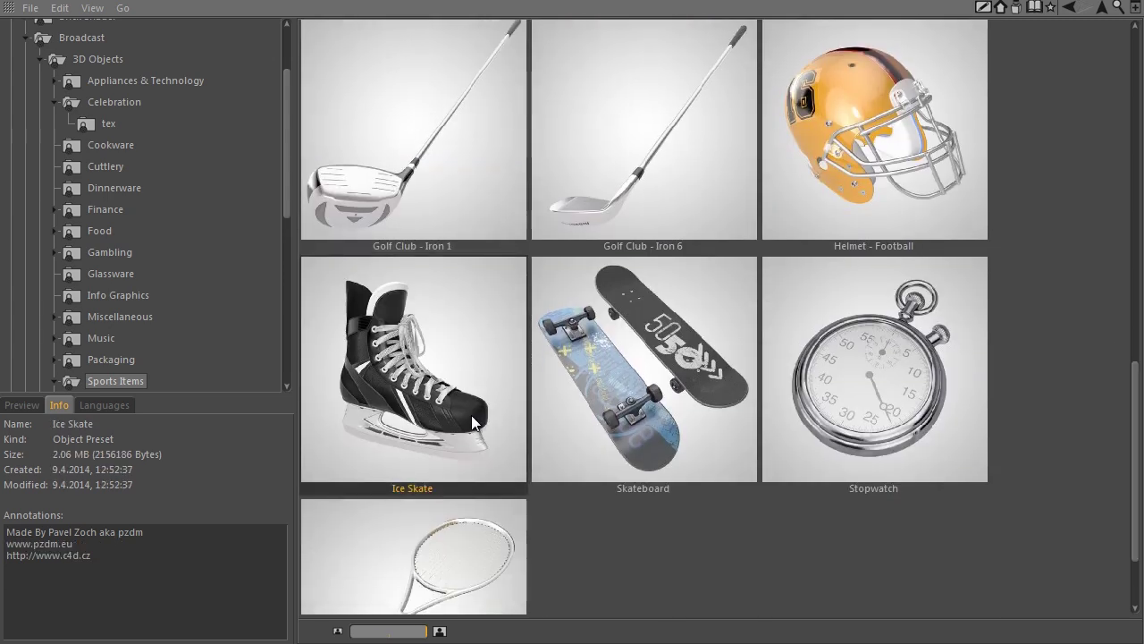
{"action": "left_click", "coordinate": [623, 431]}
{"action": "scroll", "coordinate": [451, 483], "scroll_direction": "down", "scroll_amount": 2}
{"action": "left_click", "coordinate": [451, 483]}
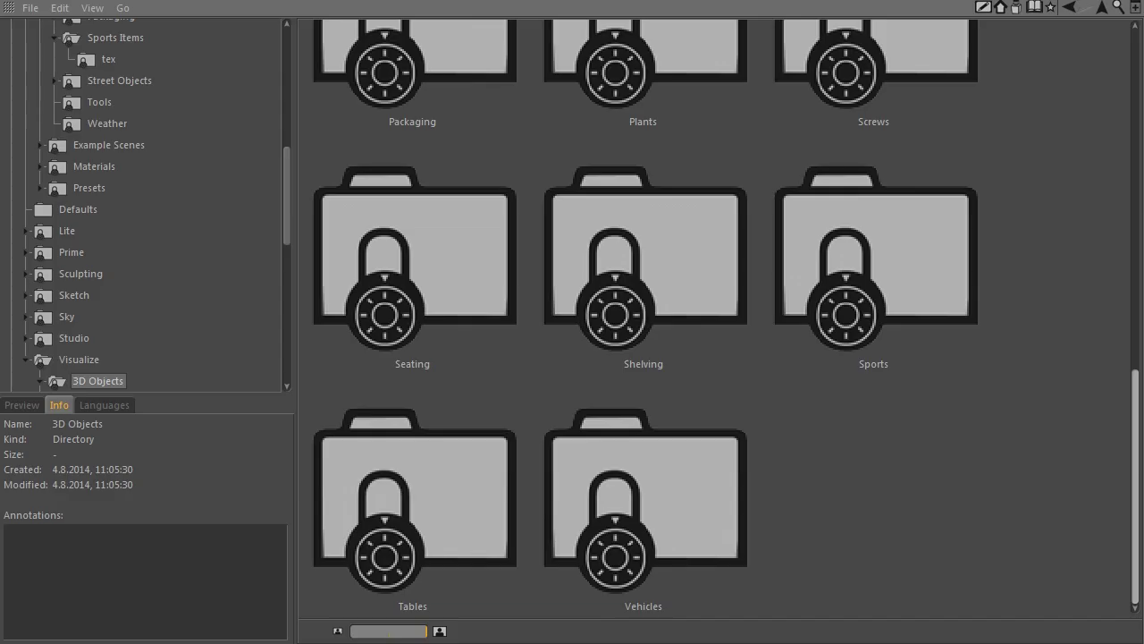
- Open Packaging and preview Bag 01 - Hard Paper, Bag 02 - Thin Paper and Paper Cup - Coffee
{"action": "double_click", "coordinate": [485, 70]}
{"action": "left_click", "coordinate": [700, 174]}
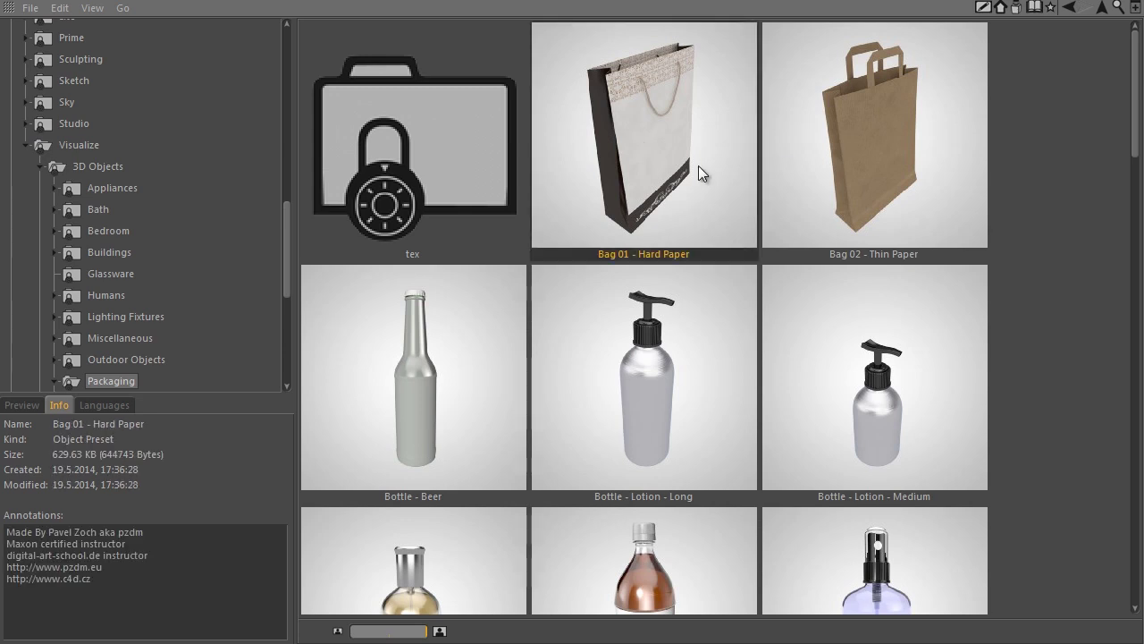
{"action": "left_click", "coordinate": [885, 175]}
{"action": "left_click_drag", "start_coordinate": [1136, 89], "coordinate": [1135, 545]}
{"action": "left_click", "coordinate": [722, 547]}
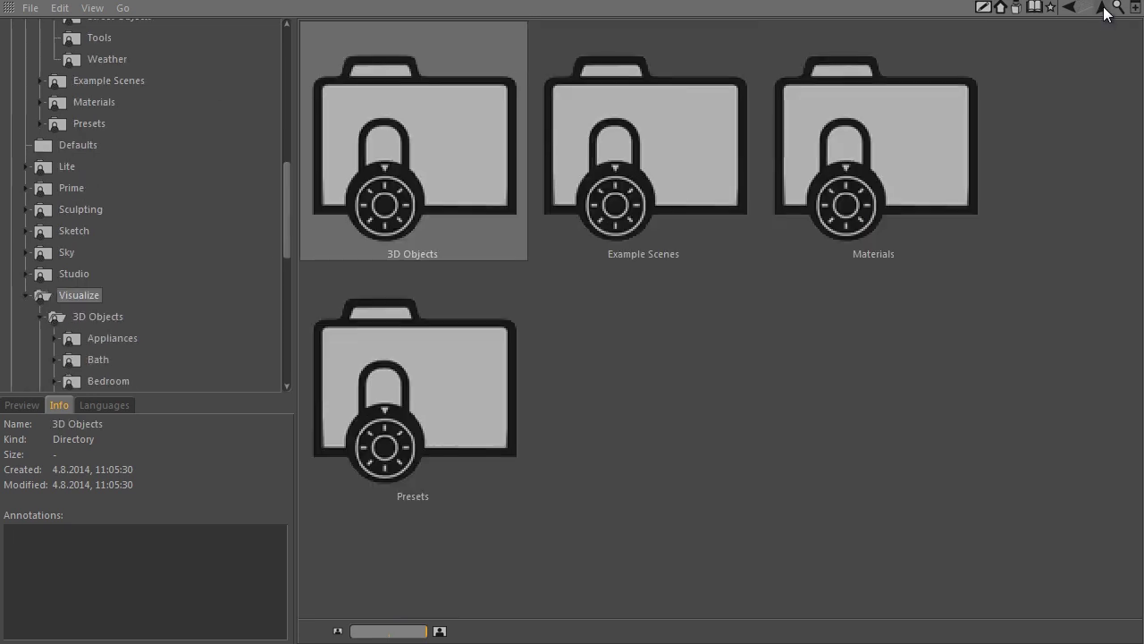
- In Studio > 3D Objects, peek into the Door, Pavement and Staircases folders, then open Windows - Modular
{"action": "left_click", "coordinate": [1105, 9]}
{"action": "double_click", "coordinate": [498, 436]}
{"action": "double_click", "coordinate": [437, 153]}
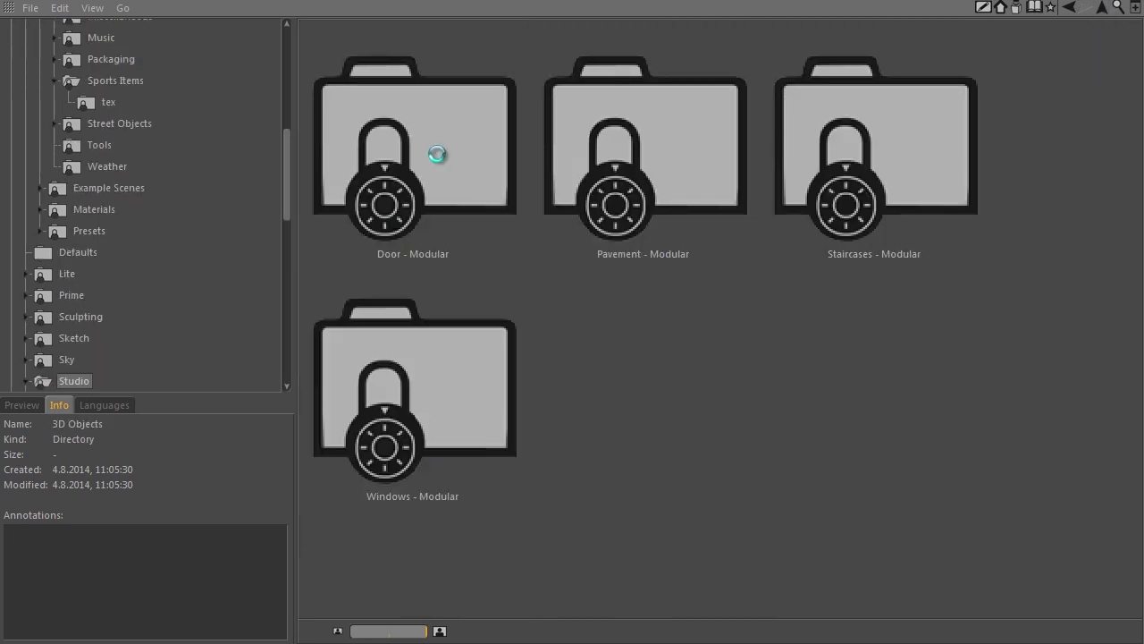
{"action": "double_click", "coordinate": [437, 154]}
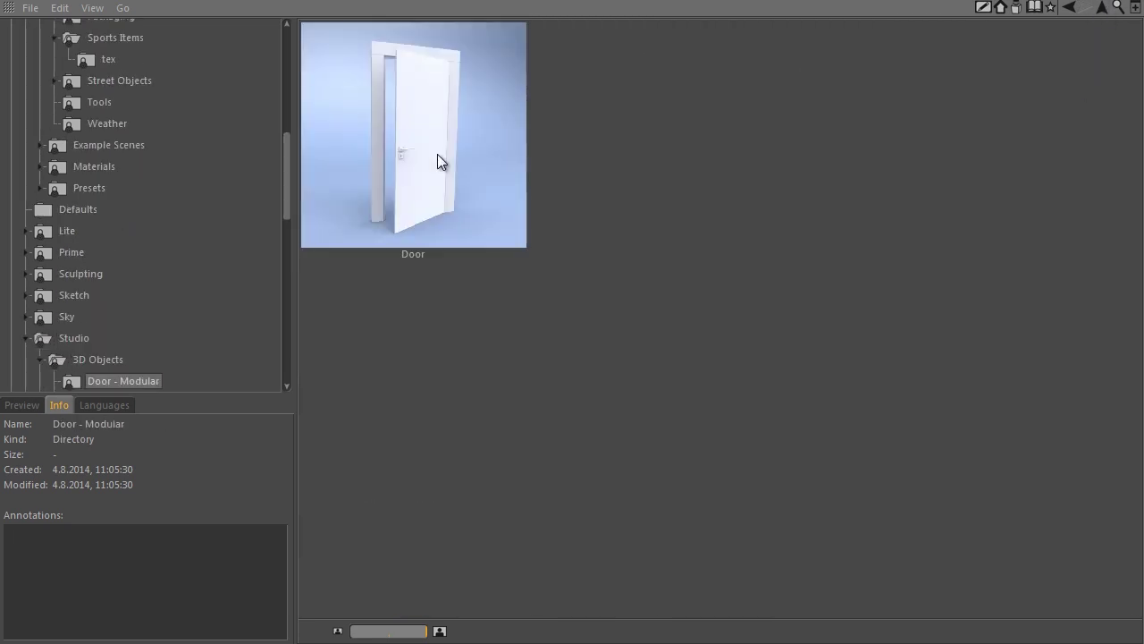
{"action": "left_click", "coordinate": [1102, 8]}
{"action": "double_click", "coordinate": [639, 166]}
{"action": "left_click", "coordinate": [1102, 8]}
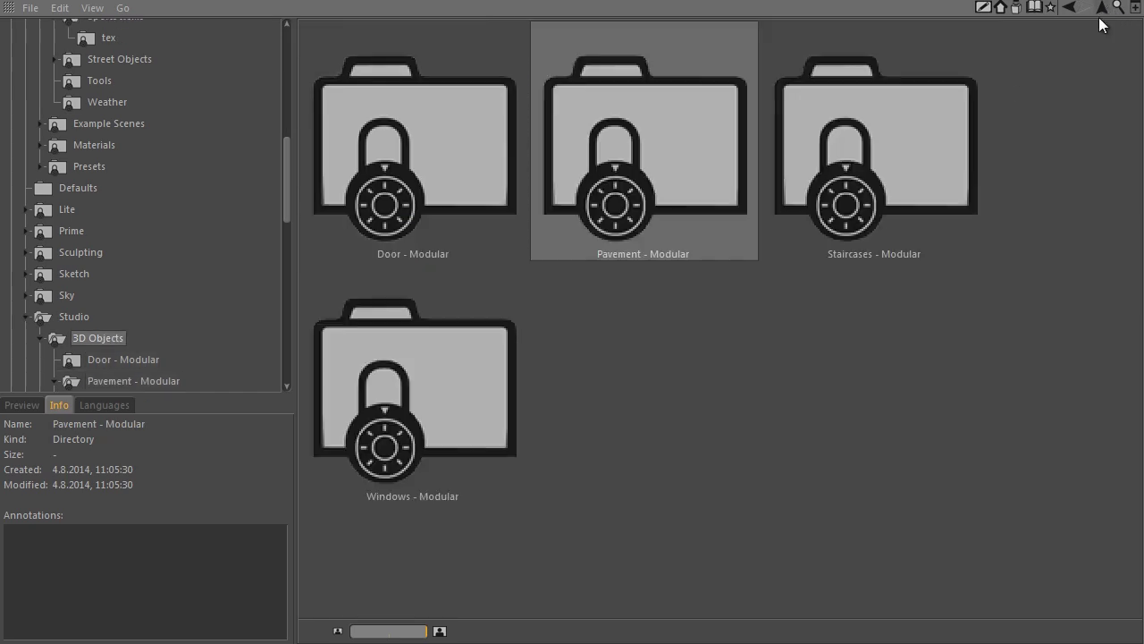
{"action": "double_click", "coordinate": [906, 142]}
{"action": "left_click", "coordinate": [1103, 8]}
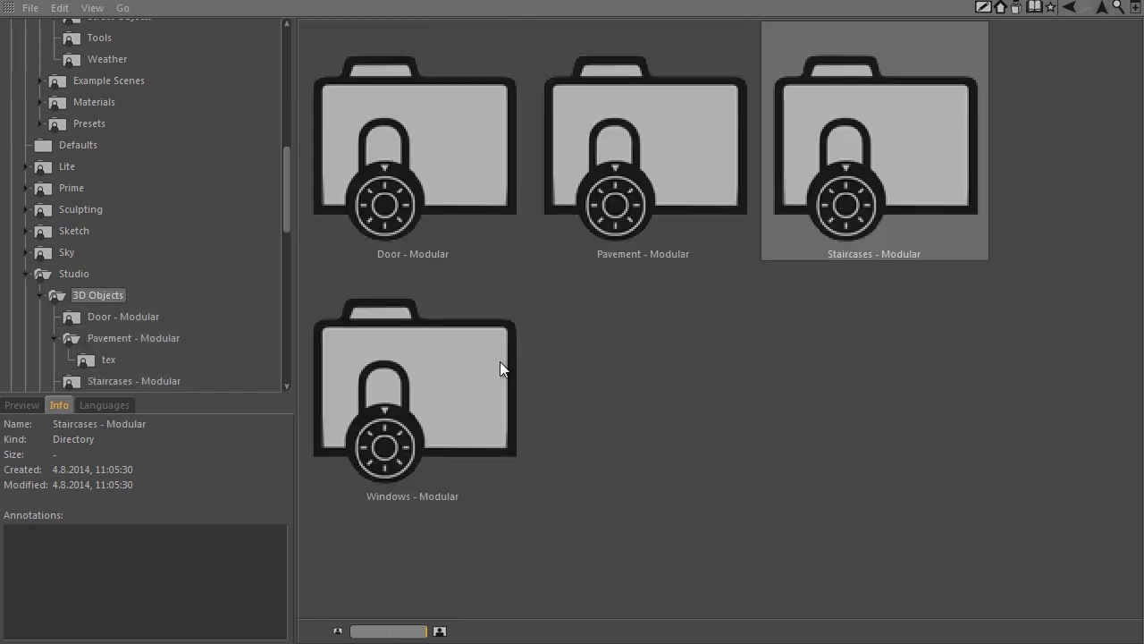
{"action": "double_click", "coordinate": [500, 361]}
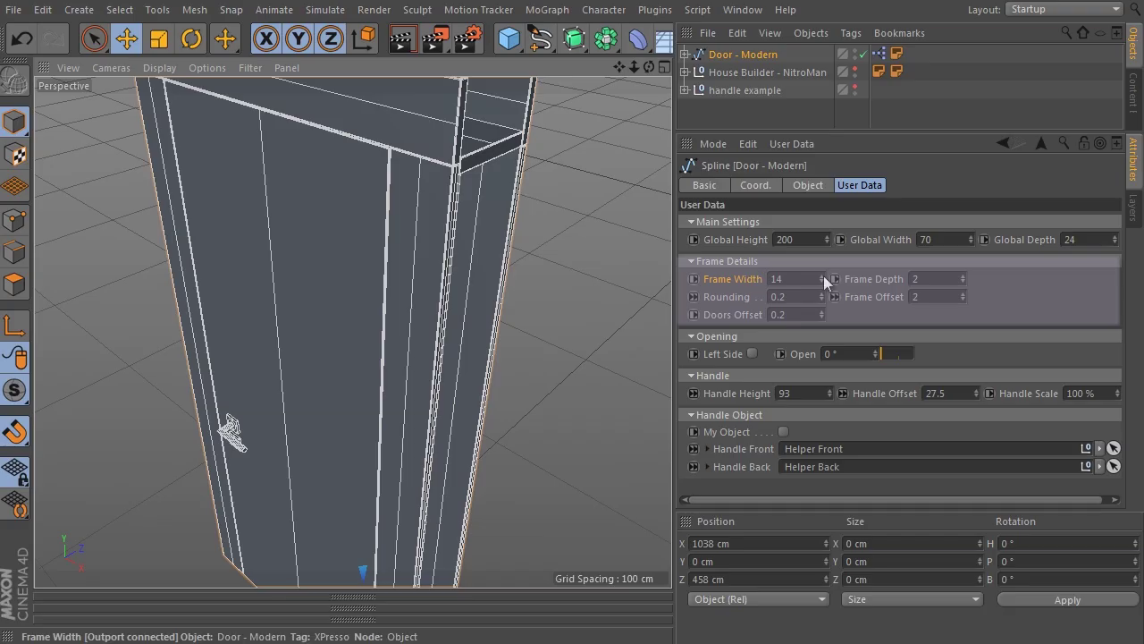
- Try a door frame depth of 4, swing the door open to 88°, then return depth to 2
{"action": "left_click_drag", "start_coordinate": [824, 275], "coordinate": [817, 290]}
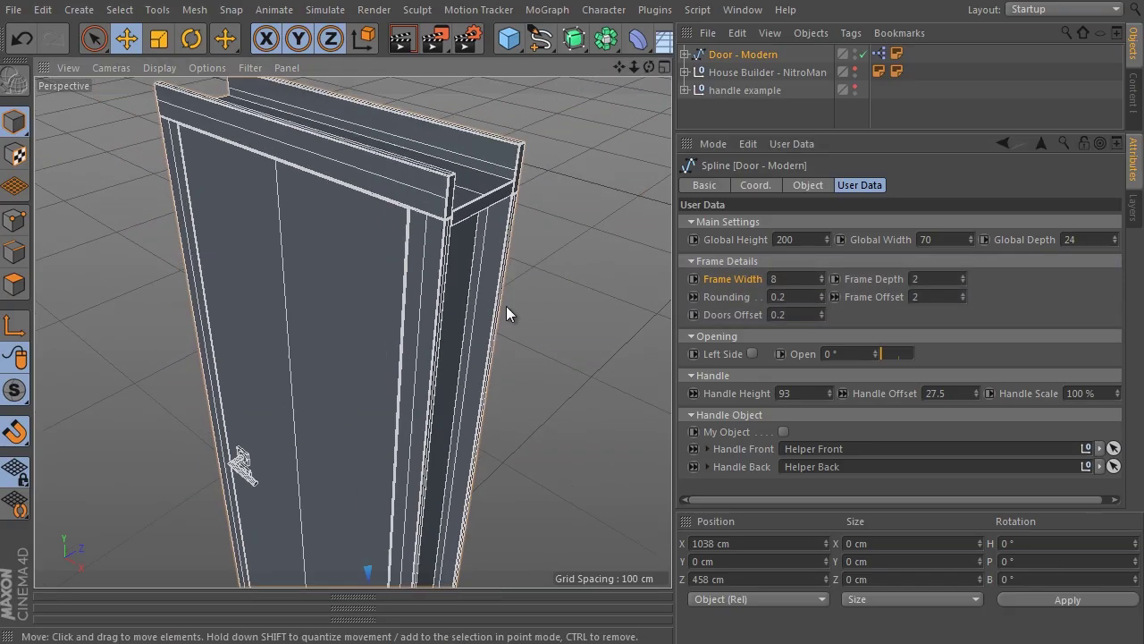
{"action": "left_click_drag", "start_coordinate": [963, 278], "coordinate": [965, 273]}
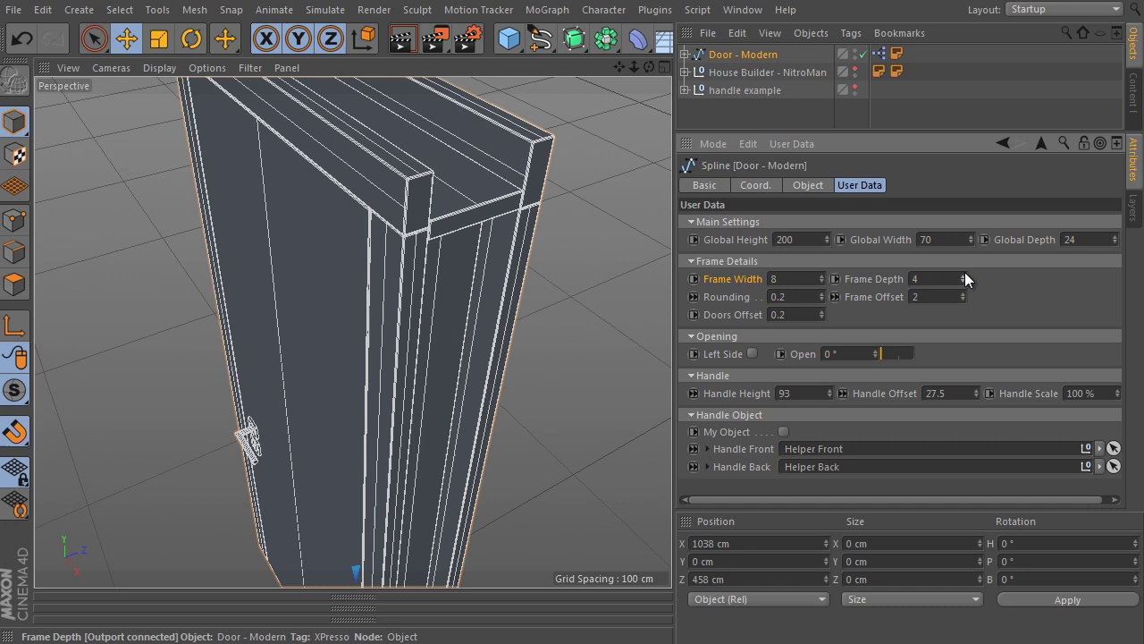
{"action": "left_click_drag", "start_coordinate": [881, 353], "coordinate": [899, 354]}
{"action": "left_click_drag", "start_coordinate": [964, 278], "coordinate": [963, 279]}
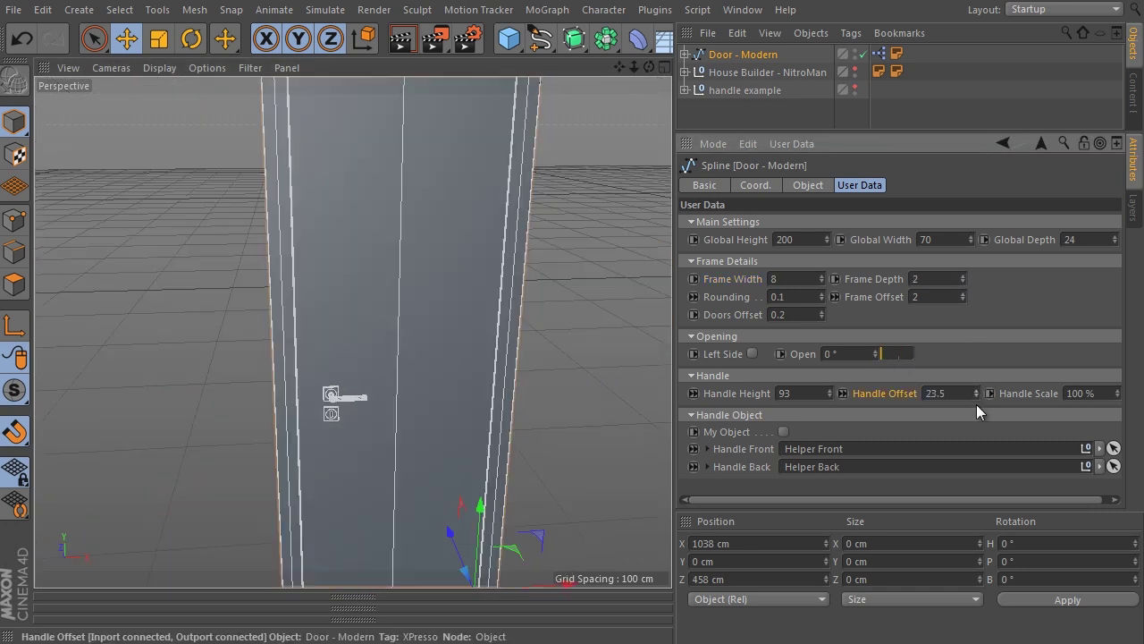
- Set the door handle offset to 32.5, raise it higher and scale it to 120%
{"action": "left_click_drag", "start_coordinate": [977, 404], "coordinate": [970, 401]}
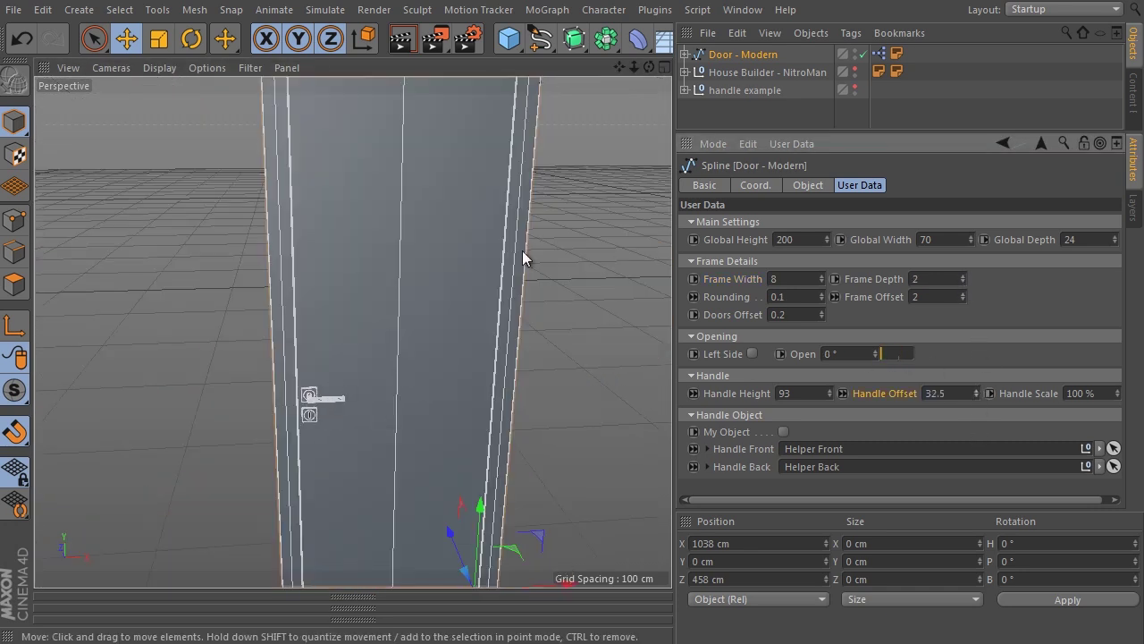
{"action": "left_click_drag", "start_coordinate": [829, 393], "coordinate": [857, 398]}
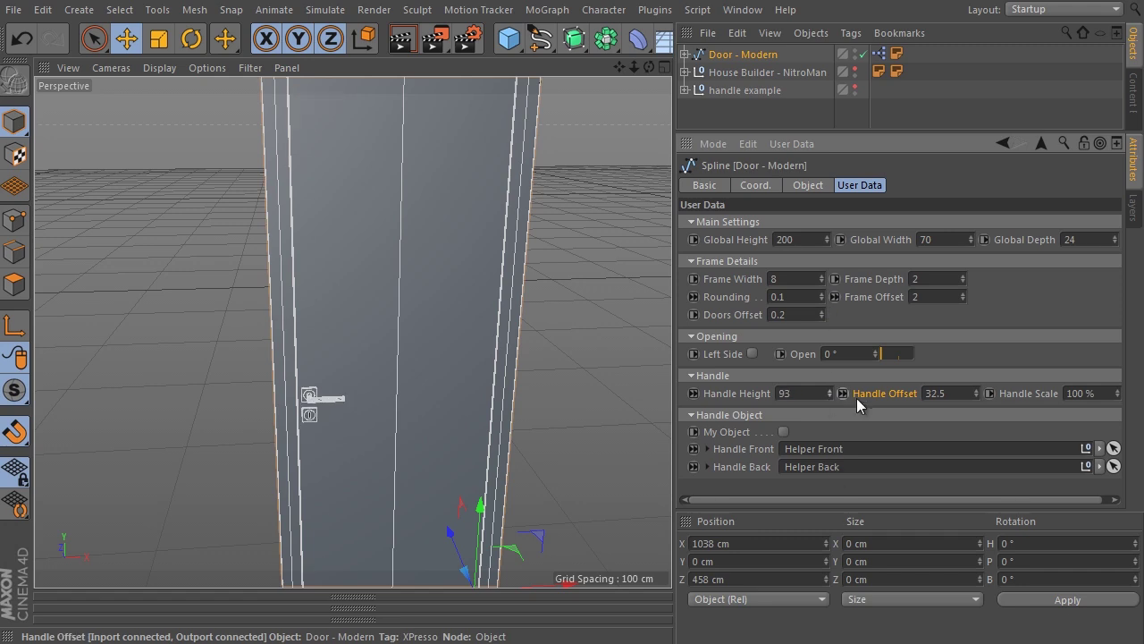
{"action": "left_click_drag", "start_coordinate": [1009, 499], "coordinate": [1016, 499]}
{"action": "left_click_drag", "start_coordinate": [1110, 393], "coordinate": [1111, 382]}
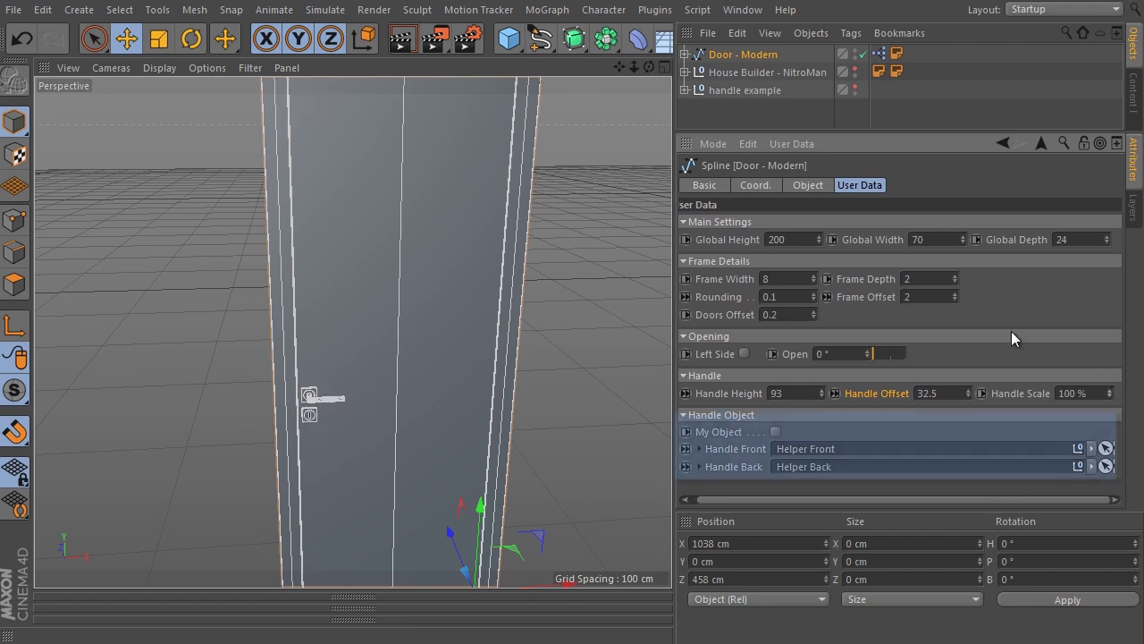
{"action": "left_click", "coordinate": [685, 90]}
{"action": "left_click_drag", "start_coordinate": [768, 134], "coordinate": [848, 458]}
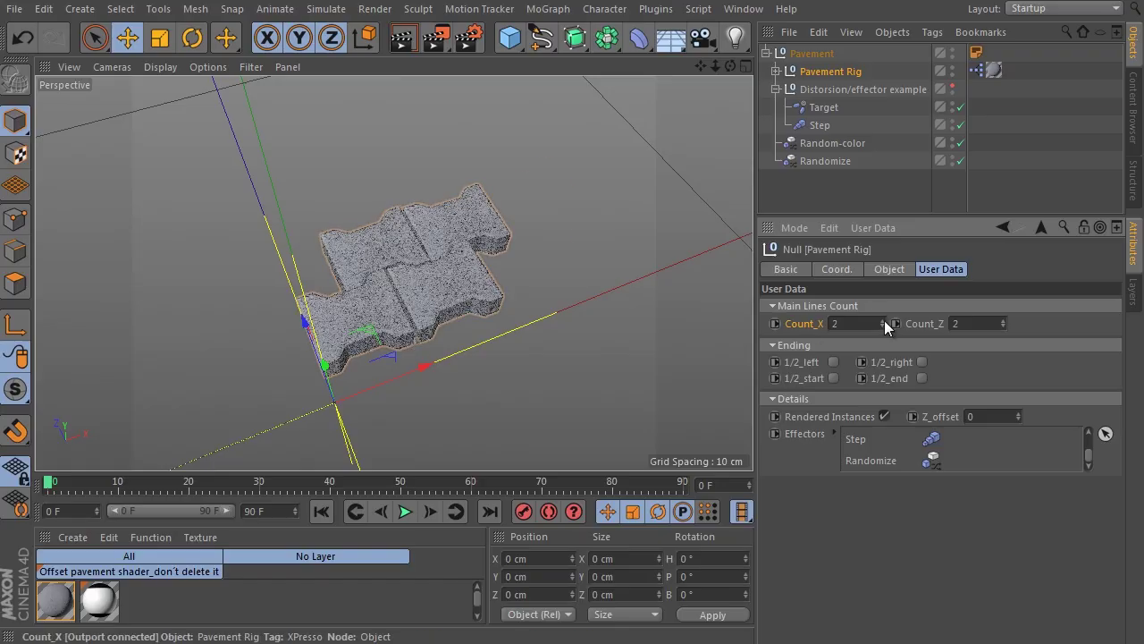
- Set the Pavement Rig's Count_X and Count_Z to 20
{"action": "left_click_drag", "start_coordinate": [884, 320], "coordinate": [502, 302]}
{"action": "type", "text": "20"}
{"action": "key", "text": "Return"}
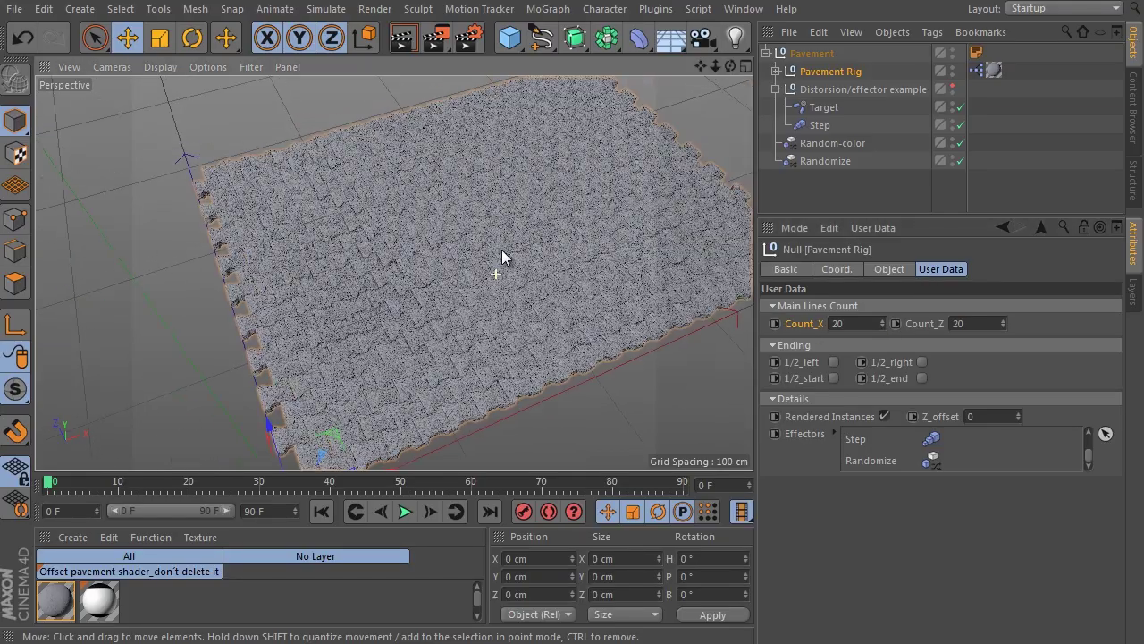
{"action": "left_click_drag", "start_coordinate": [503, 256], "coordinate": [706, 286], "text": "alt"}
- Enable half bricks at the pavement's start, left, right and end edges
{"action": "left_click", "coordinate": [833, 378]}
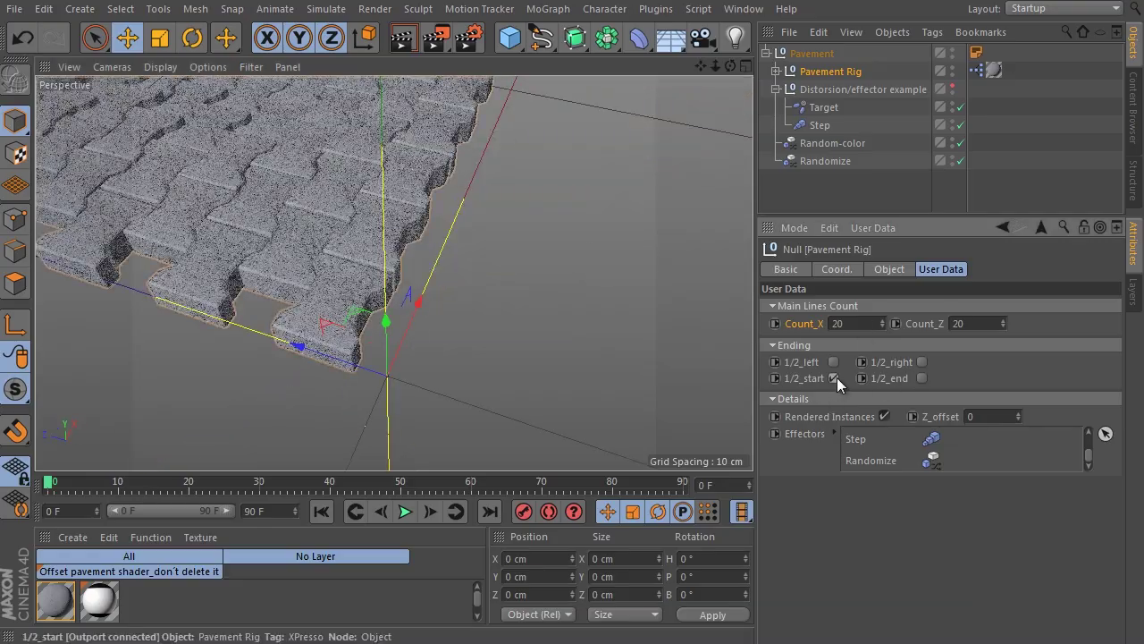
{"action": "left_click_drag", "start_coordinate": [554, 357], "coordinate": [436, 363], "text": "alt"}
{"action": "left_click", "coordinate": [833, 362]}
{"action": "left_click_drag", "start_coordinate": [537, 340], "coordinate": [568, 296], "text": "alt"}
{"action": "left_click", "coordinate": [922, 361]}
{"action": "left_click", "coordinate": [921, 378]}
{"action": "left_click_drag", "start_coordinate": [501, 339], "coordinate": [513, 288], "text": "alt"}
{"action": "left_click", "coordinate": [514, 196]}
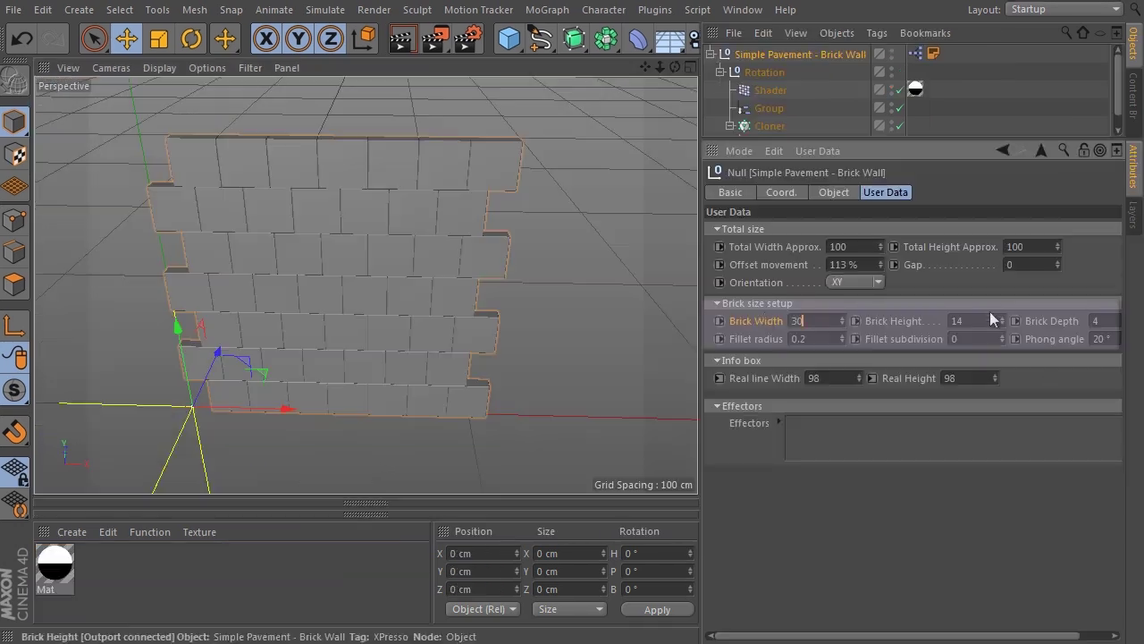
- Set the brick height to 7.5 and brick depth to 15
{"action": "key", "text": "Return"}
{"action": "type", "text": "1"}
{"action": "type", "text": "5"}
{"action": "key", "text": "Return"}
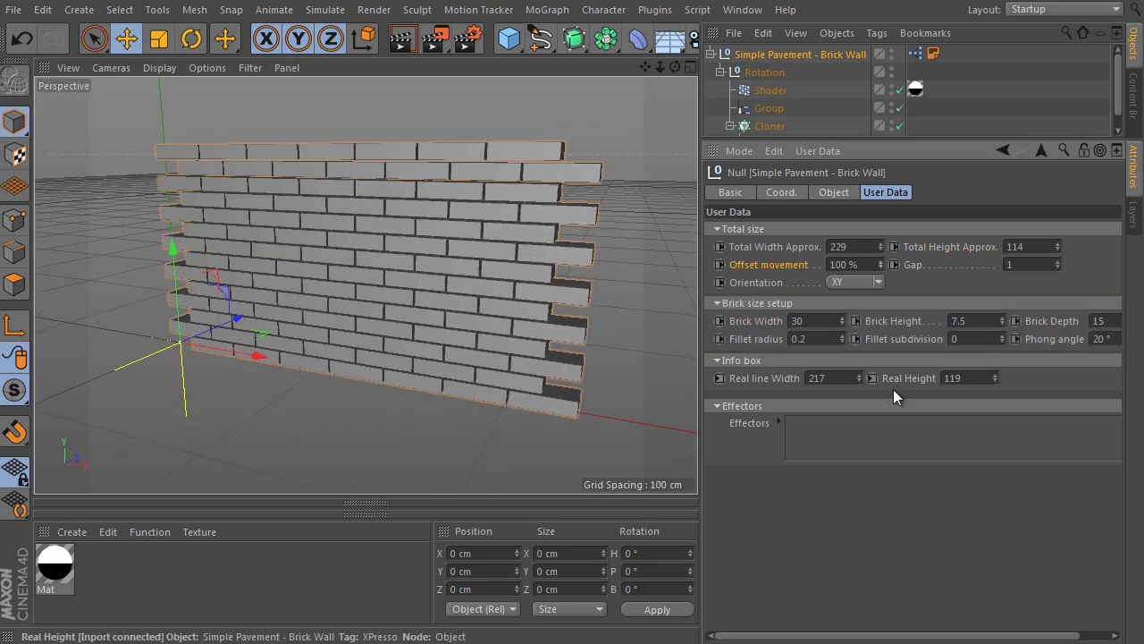
- Increase the fillet radius and fillet subdivisions to round the brick edges
{"action": "scroll", "coordinate": [637, 117], "scroll_direction": "up", "scroll_amount": 5}
{"action": "left_click_drag", "start_coordinate": [841, 339], "coordinate": [841, 341]}
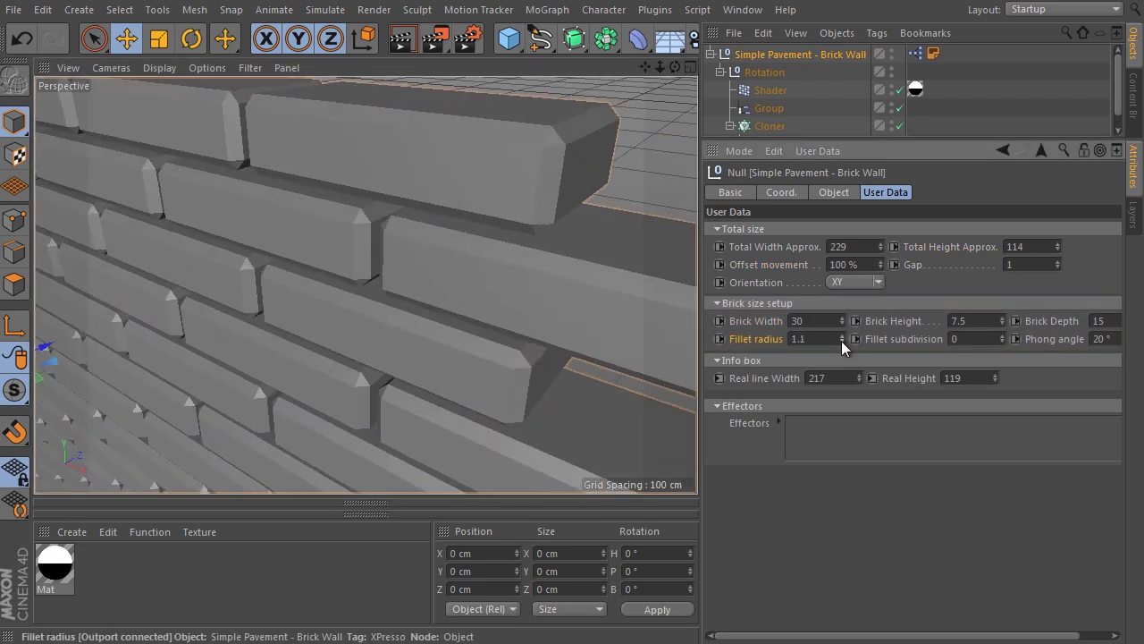
{"action": "left_click_drag", "start_coordinate": [1001, 338], "coordinate": [1001, 332]}
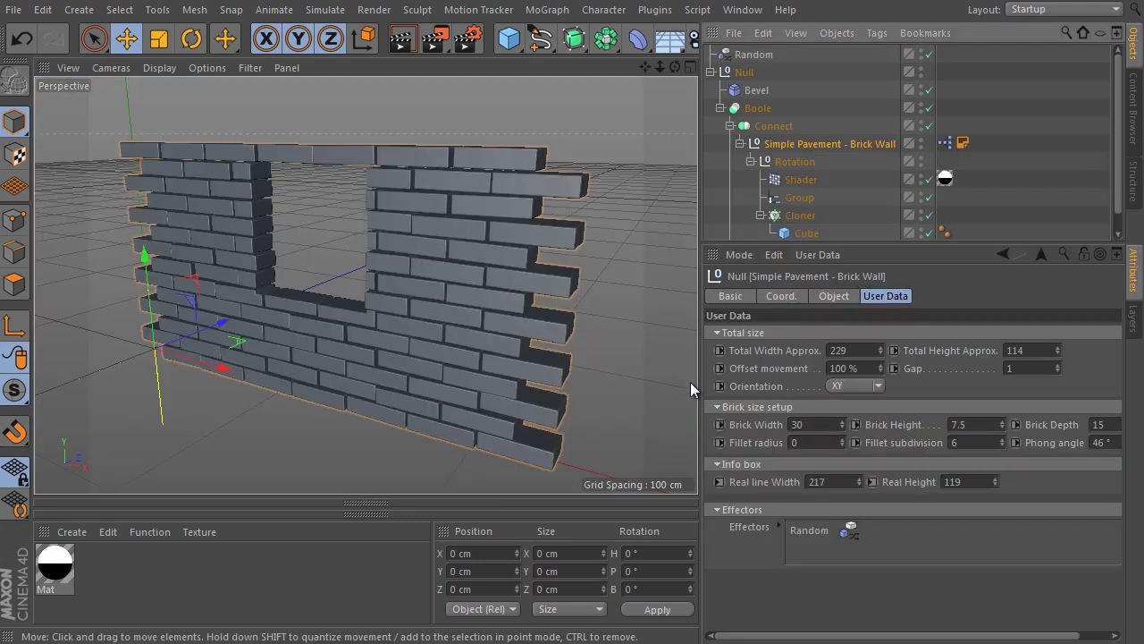
{"action": "left_click_drag", "start_coordinate": [700, 381], "coordinate": [654, 382]}
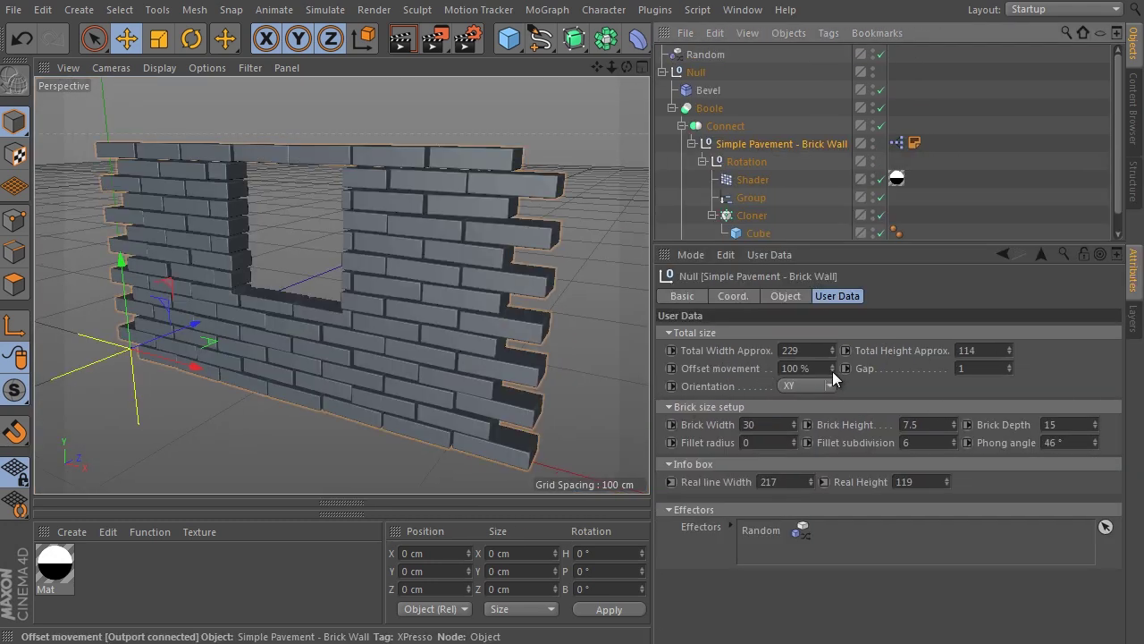
- Turn off the staircase risers and set step thickness 6 and step width 119
{"action": "mouse_move", "coordinate": [832, 371]}
{"action": "left_mouse_down"}
{"action": "mouse_move", "coordinate": [832, 440]}
{"action": "mouse_move", "coordinate": [825, 375]}
{"action": "left_mouse_up"}
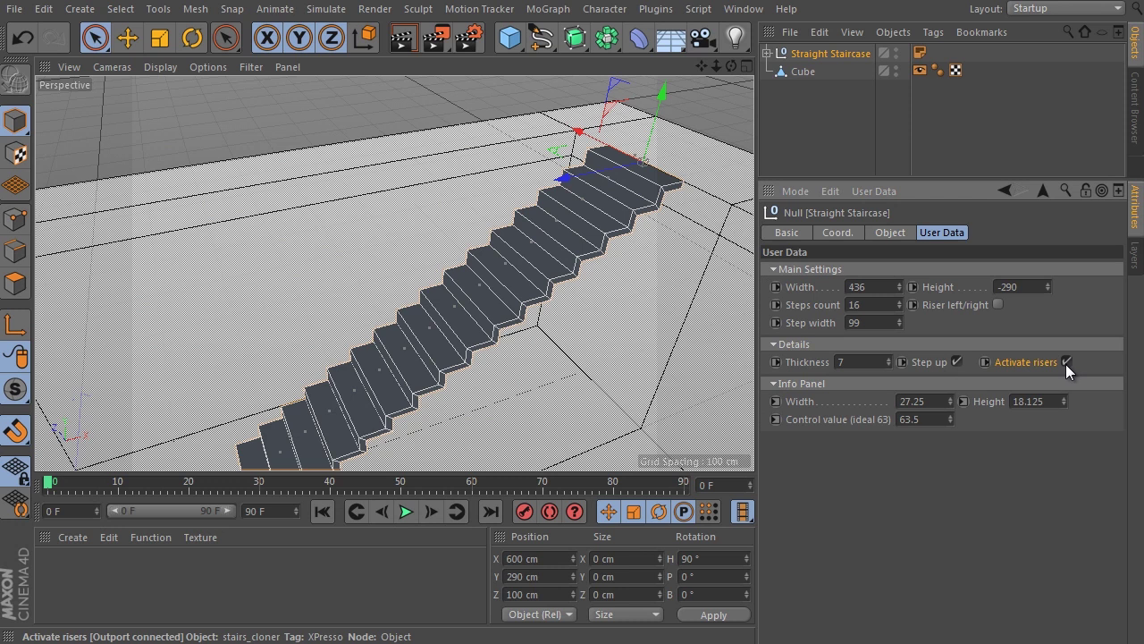
{"action": "left_click", "coordinate": [1067, 361]}
{"action": "left_click", "coordinate": [889, 366]}
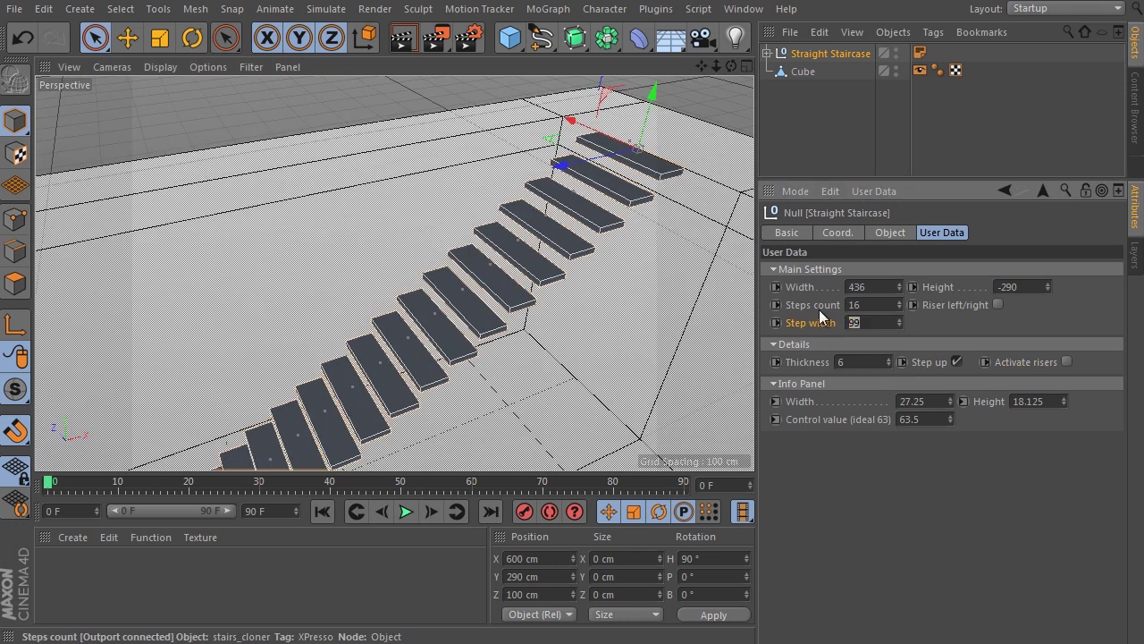
{"action": "type", "text": "119"}
{"action": "key", "text": "Return"}
{"action": "left_click_drag", "start_coordinate": [614, 102], "coordinate": [599, 237], "text": "alt"}
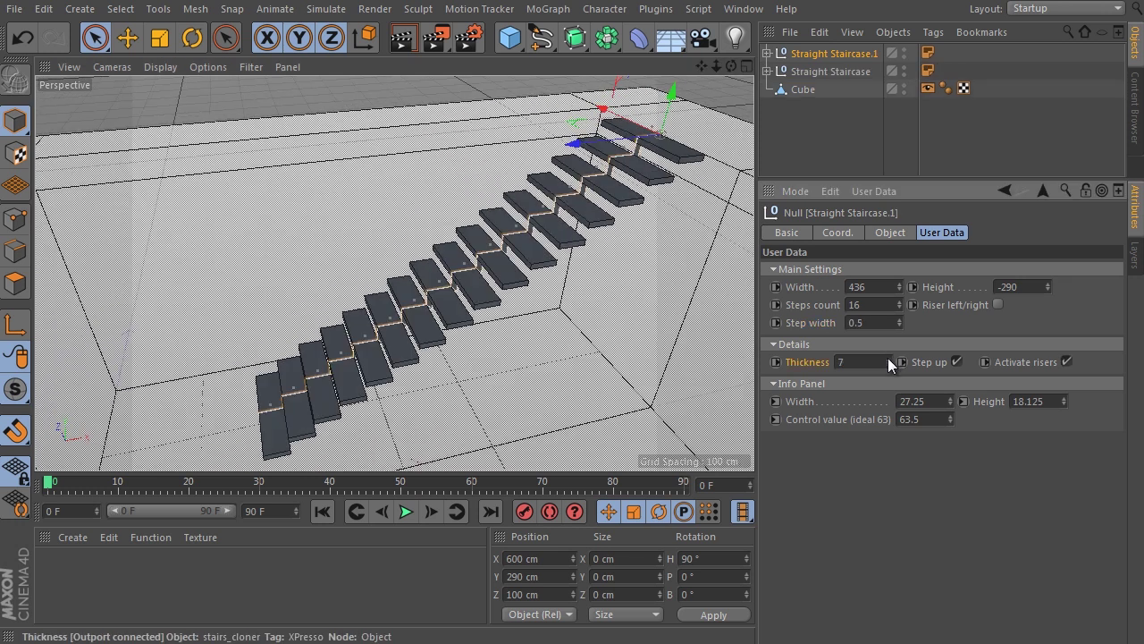
- Raise the copy's step thickness to 15 and group the staircases under a new Null
{"action": "left_click", "coordinate": [890, 357]}
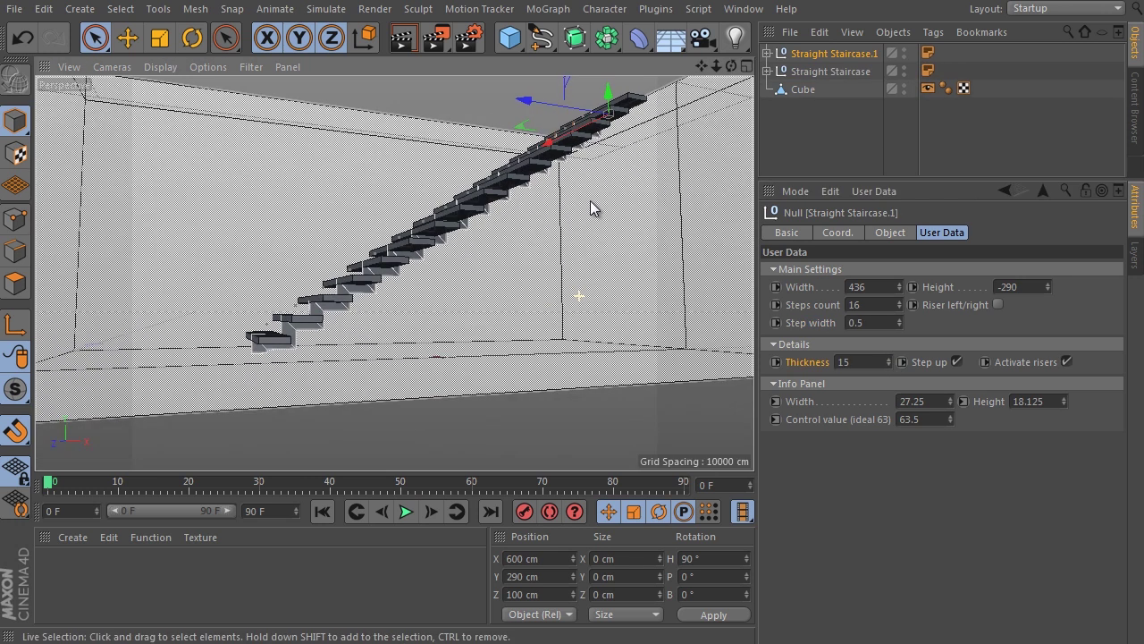
{"action": "left_click_drag", "start_coordinate": [591, 203], "coordinate": [598, 255], "text": "alt"}
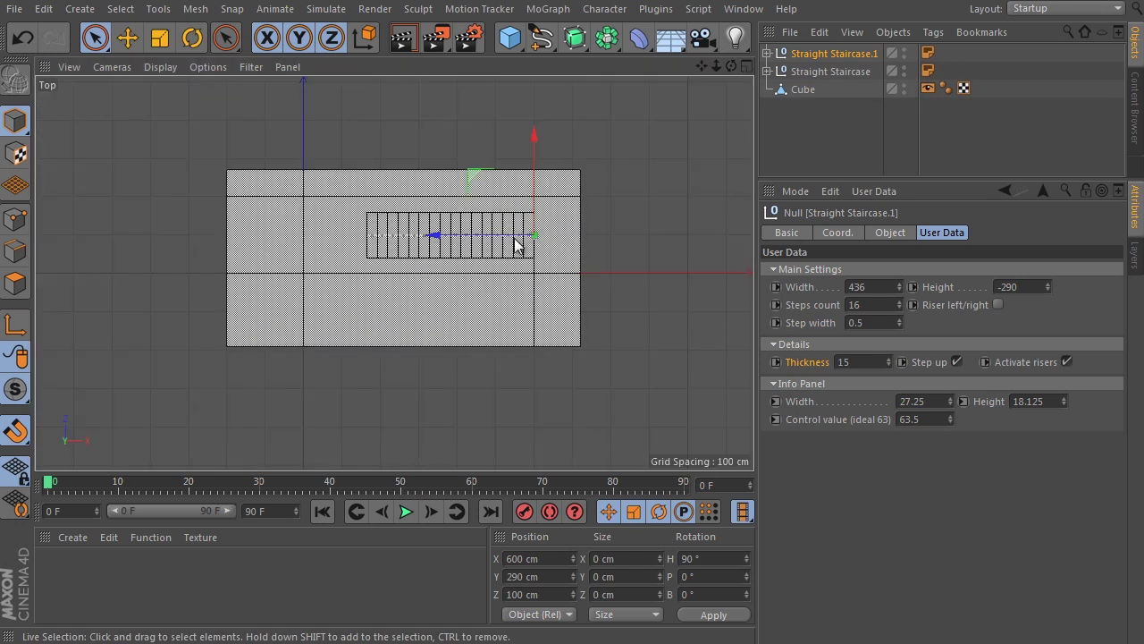
{"action": "scroll", "coordinate": [521, 245], "scroll_direction": "up", "scroll_amount": 10}
{"action": "key", "text": "alt+g"}
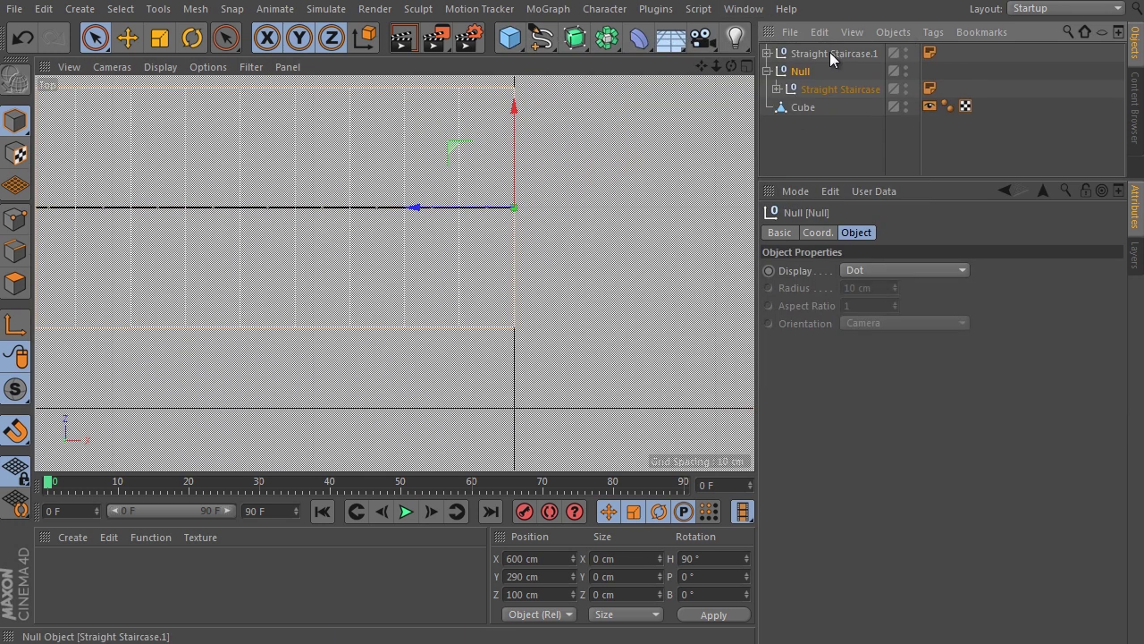
{"action": "left_click_drag", "start_coordinate": [826, 81], "coordinate": [807, 61]}
- Place the two staircase copies at X −59.75 cm and 59.75 cm inside the Null
{"action": "scroll", "coordinate": [543, 325], "scroll_direction": "up", "scroll_amount": 6}
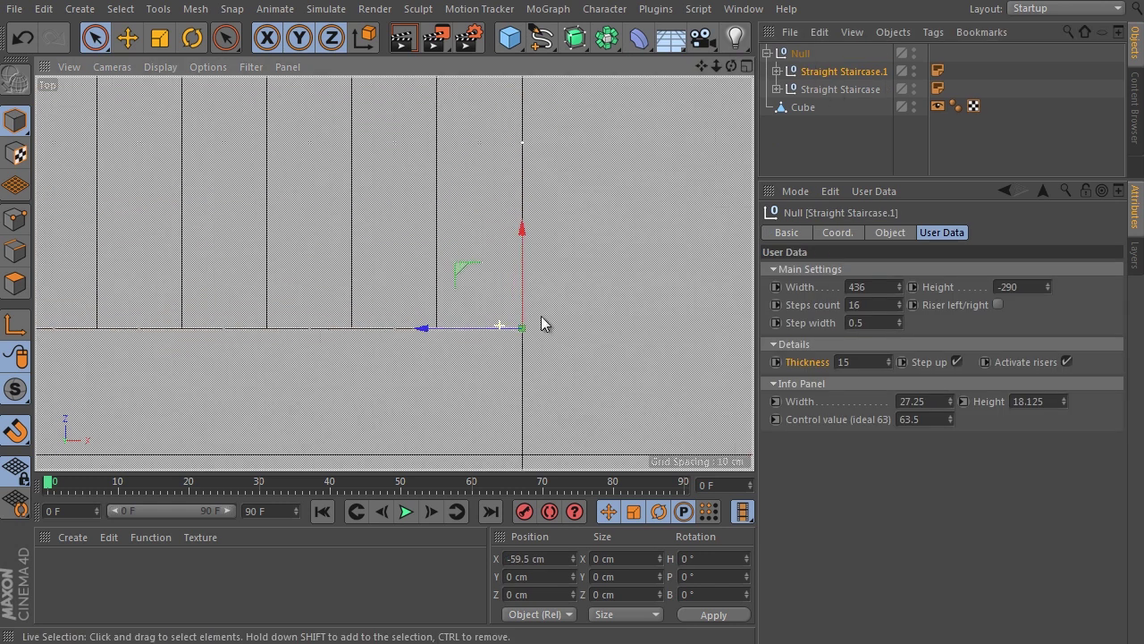
{"action": "left_click_drag", "start_coordinate": [544, 559], "coordinate": [525, 558]}
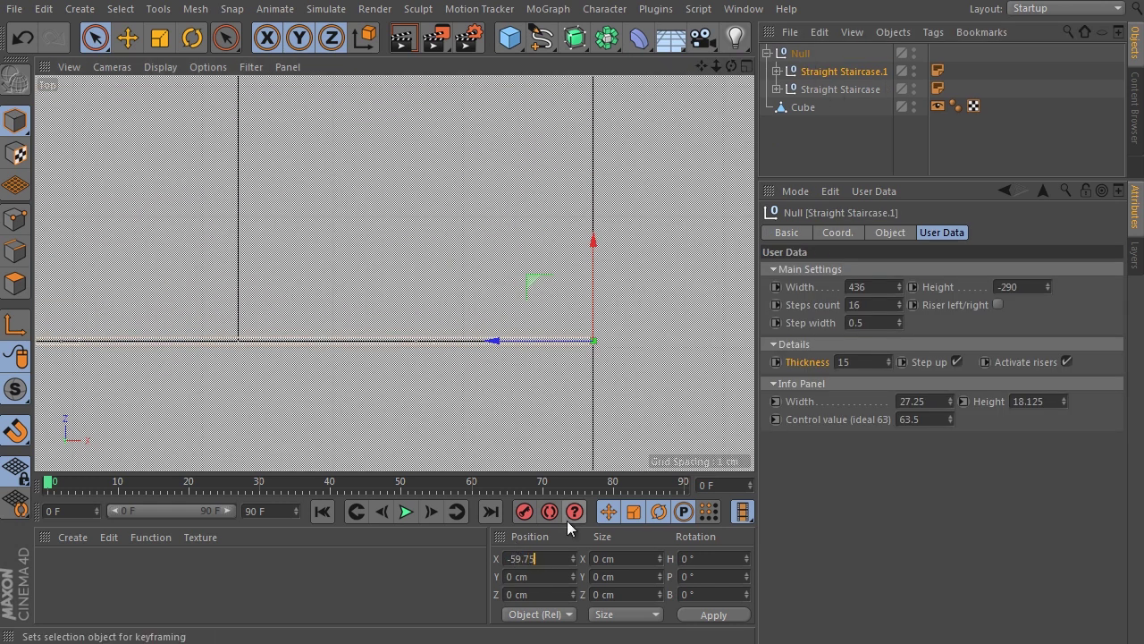
{"action": "key", "text": "Return"}
{"action": "scroll", "coordinate": [651, 294], "scroll_direction": "down", "scroll_amount": 5}
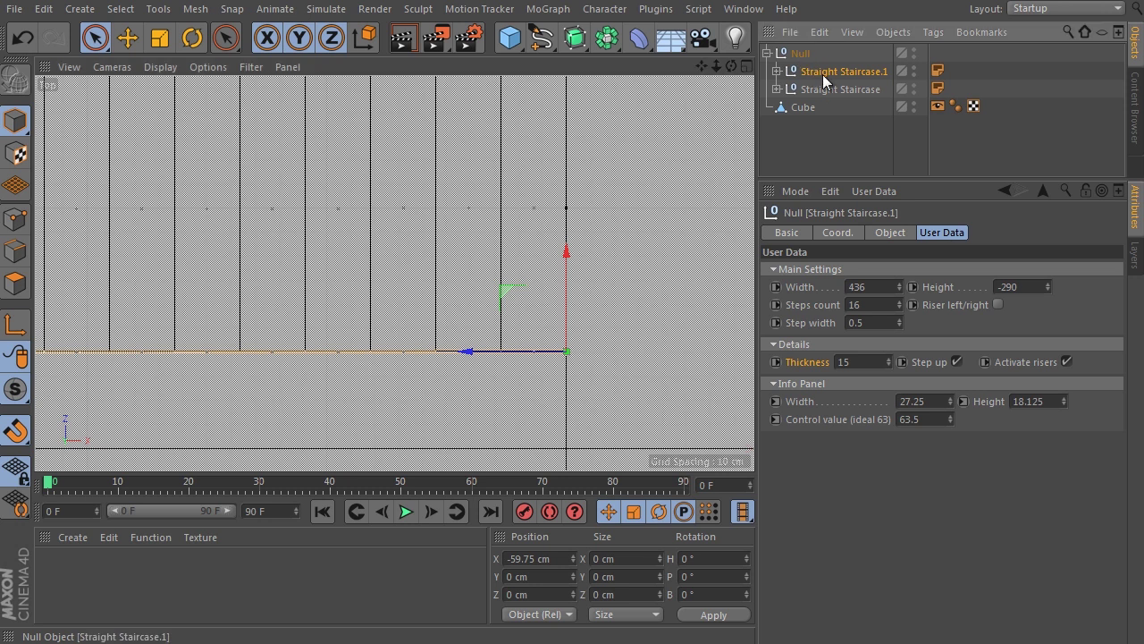
{"action": "left_click_drag", "start_coordinate": [825, 81], "coordinate": [832, 64], "text": "ctrl"}
{"action": "double_click", "coordinate": [527, 558]}
{"action": "type", "text": "59.75"}
{"action": "key", "text": "Return"}
{"action": "key", "text": "F1"}
{"action": "scroll", "coordinate": [694, 104], "scroll_direction": "up", "scroll_amount": 4}
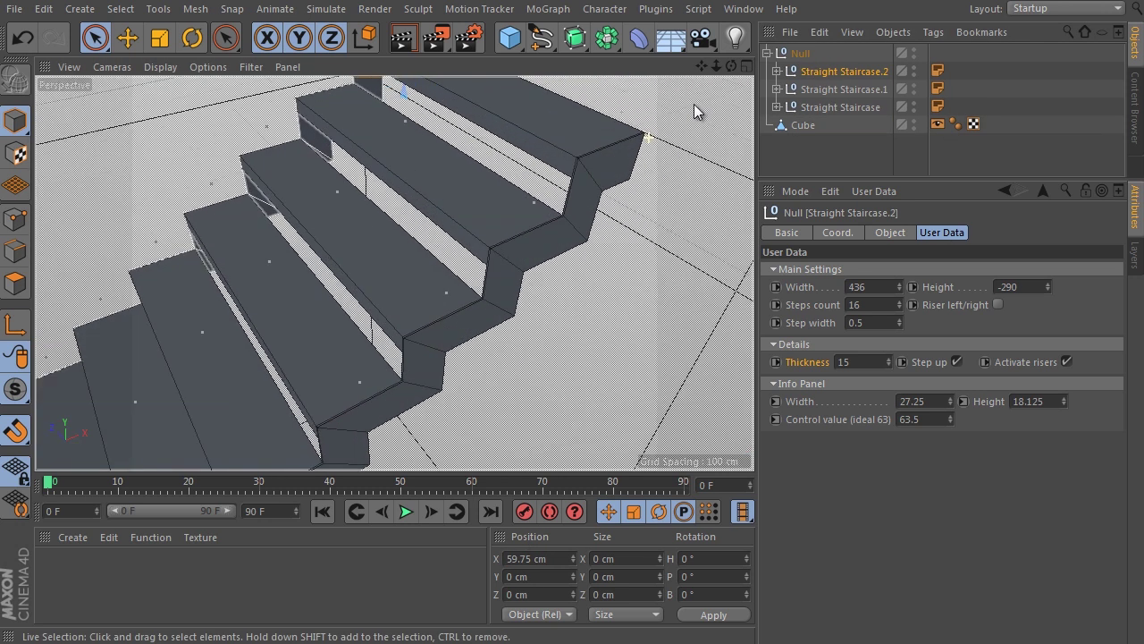
- Find the Step Outer Radius field in the Spiral Staircase User Data and start editing it
{"action": "scroll", "coordinate": [693, 111], "scroll_direction": "down", "scroll_amount": 3}
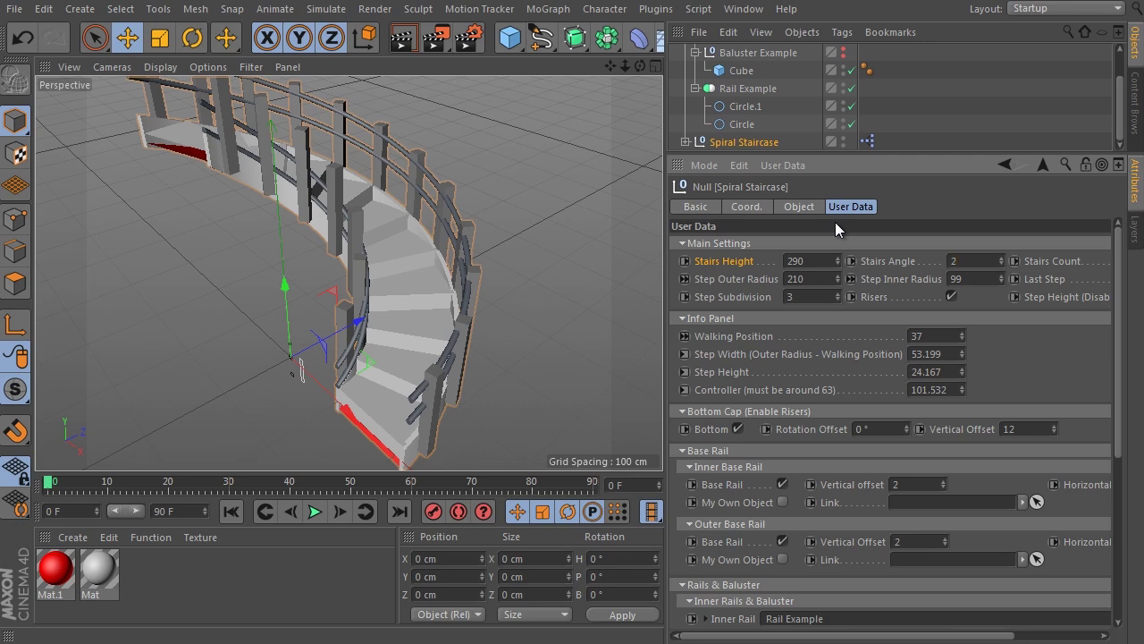
{"action": "scroll", "coordinate": [964, 260], "scroll_direction": "up", "scroll_amount": 10}
{"action": "scroll", "coordinate": [964, 260], "scroll_direction": "up", "scroll_amount": 8}
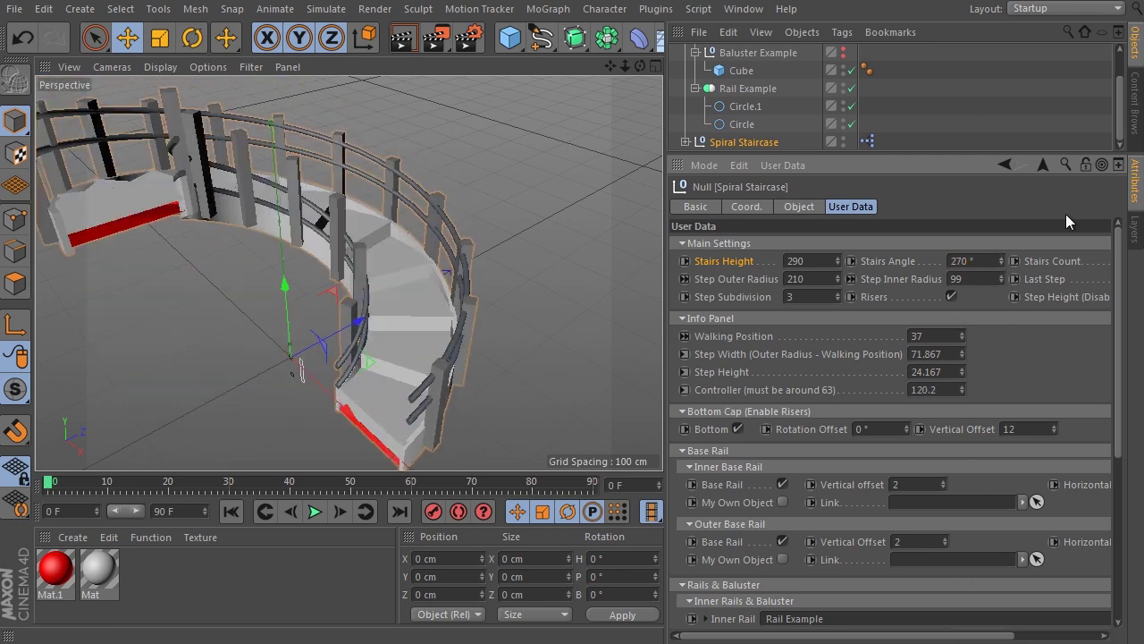
{"action": "scroll", "coordinate": [1066, 213], "scroll_direction": "right", "scroll_amount": 5}
{"action": "scroll", "coordinate": [1060, 260], "scroll_direction": "up", "scroll_amount": 13}
{"action": "scroll", "coordinate": [1099, 262], "scroll_direction": "down", "scroll_amount": 3}
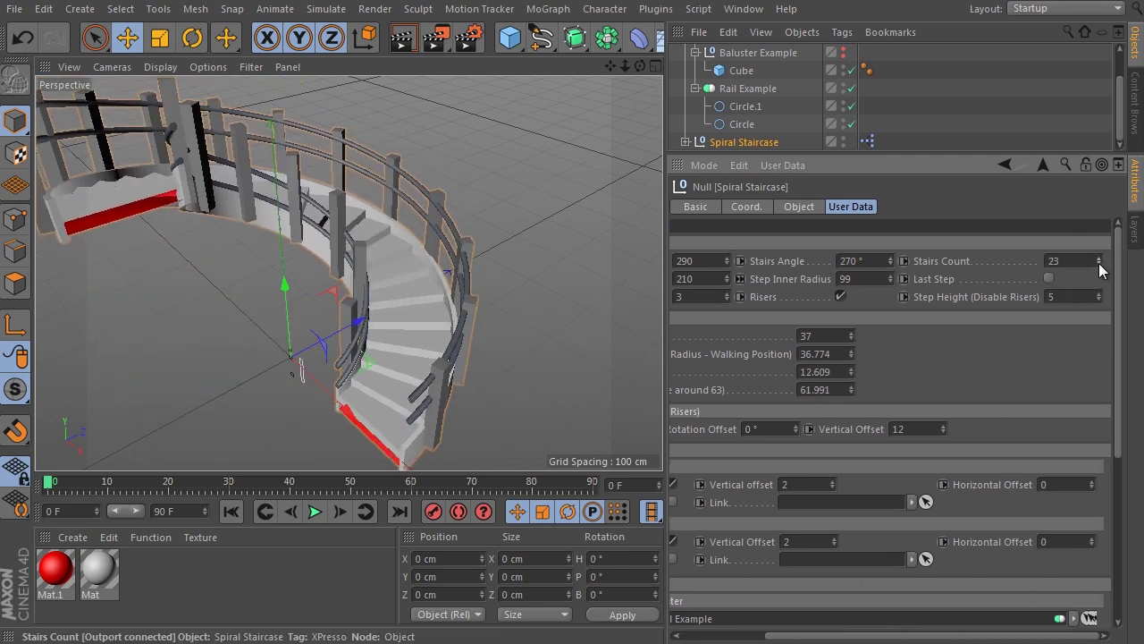
{"action": "double_click", "coordinate": [691, 278]}
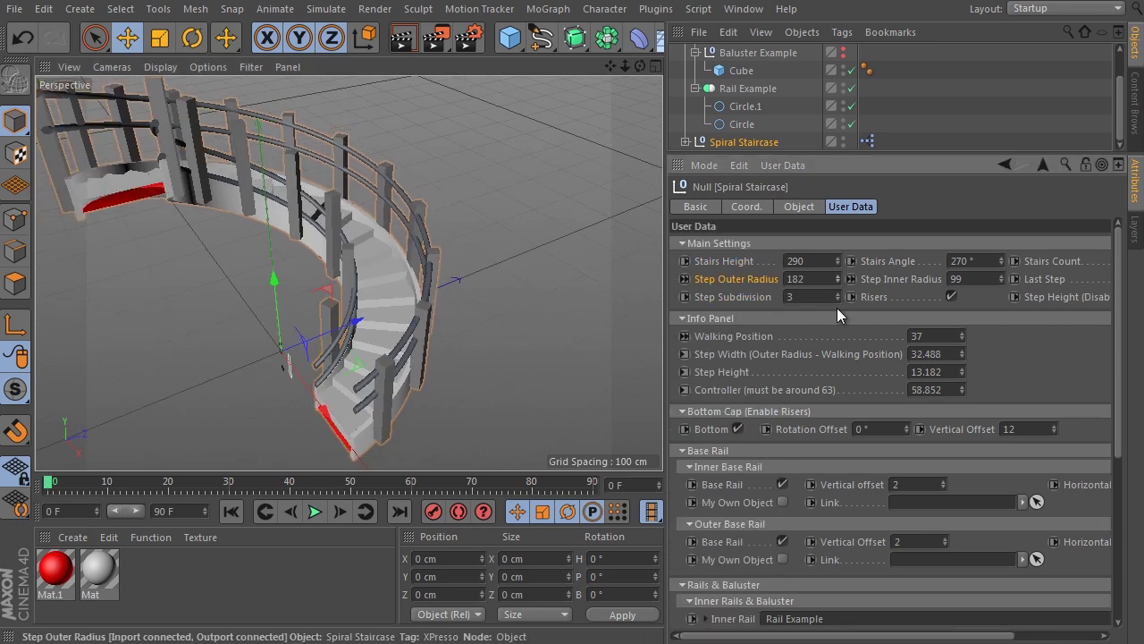
- Enter outer radius 230, turn off Bottom and Risers, and lower step height to 4
{"action": "type", "text": "230"}
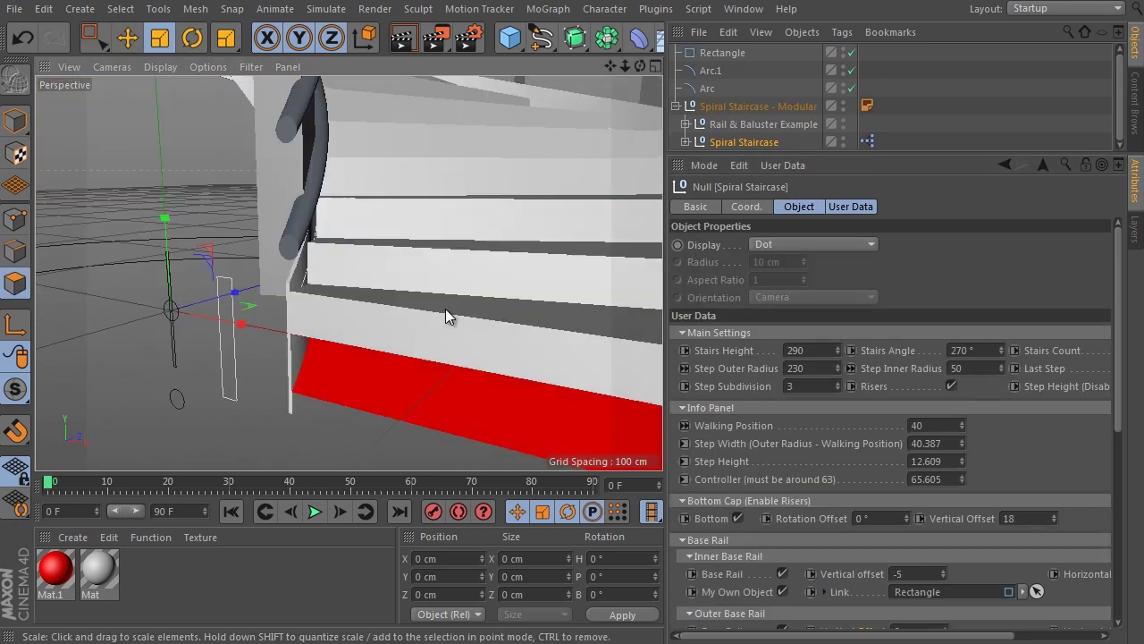
{"action": "scroll", "coordinate": [940, 536], "scroll_direction": "down", "scroll_amount": 3}
{"action": "left_click_drag", "start_coordinate": [385, 339], "coordinate": [478, 351], "text": "alt"}
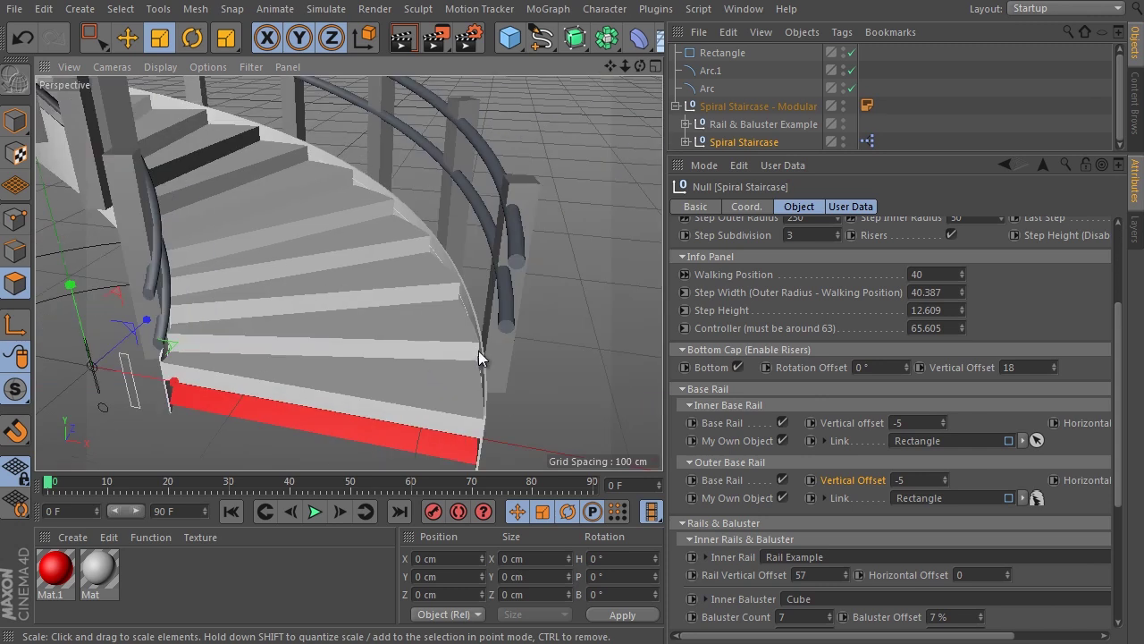
{"action": "left_click", "coordinate": [737, 366]}
{"action": "left_click", "coordinate": [951, 234]}
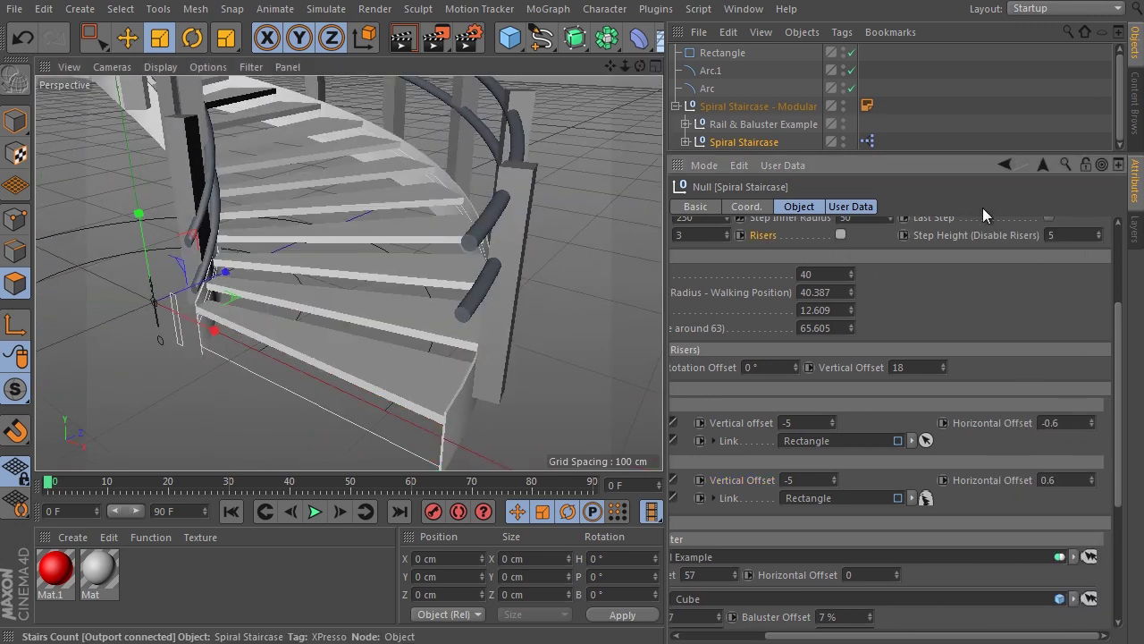
{"action": "left_click_drag", "start_coordinate": [572, 268], "coordinate": [421, 419], "text": "alt"}
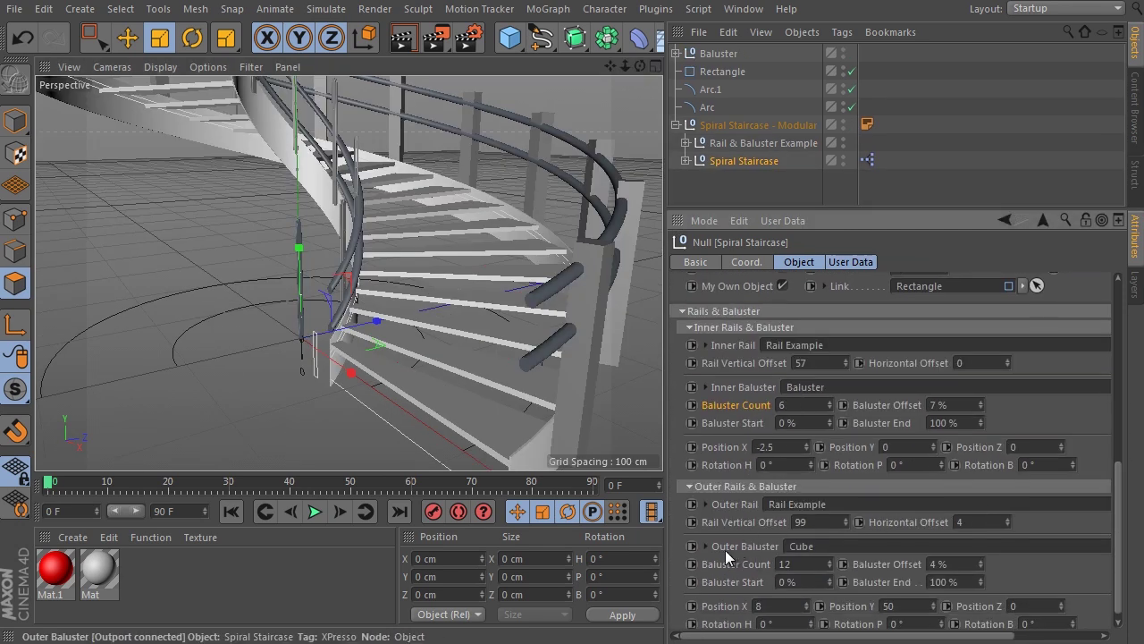
- Use the Baluster object for 16 outer balusters with 0% offset and X position 2.5
{"action": "left_click_drag", "start_coordinate": [827, 556], "coordinate": [826, 554]}
{"action": "double_click", "coordinate": [819, 565]}
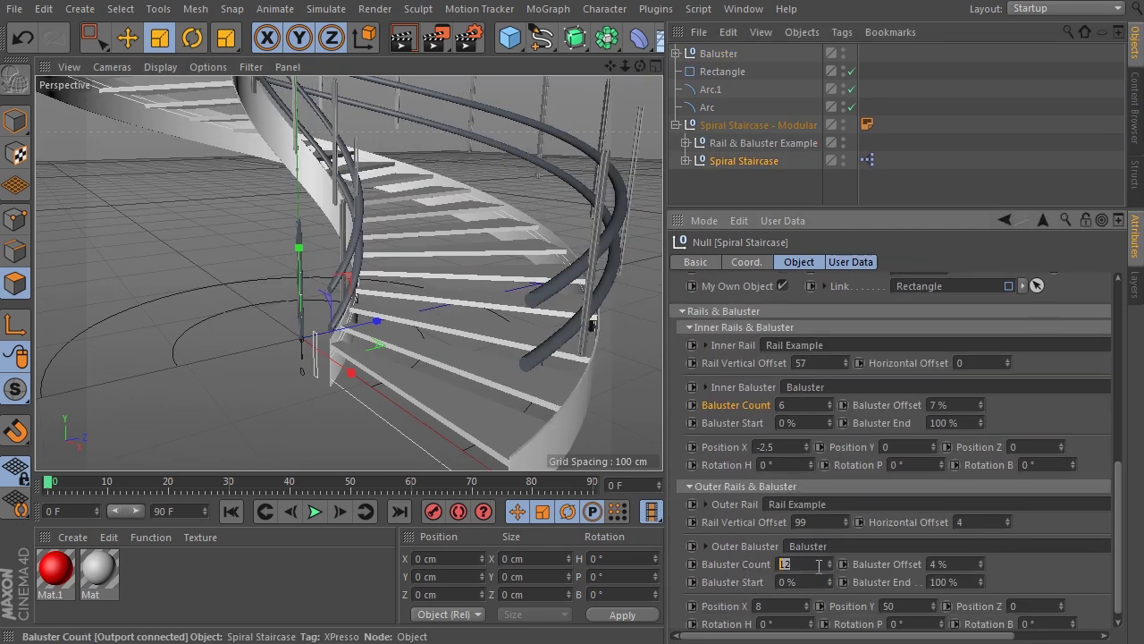
{"action": "left_click", "coordinate": [829, 560]}
{"action": "left_click_drag", "start_coordinate": [981, 561], "coordinate": [979, 570]}
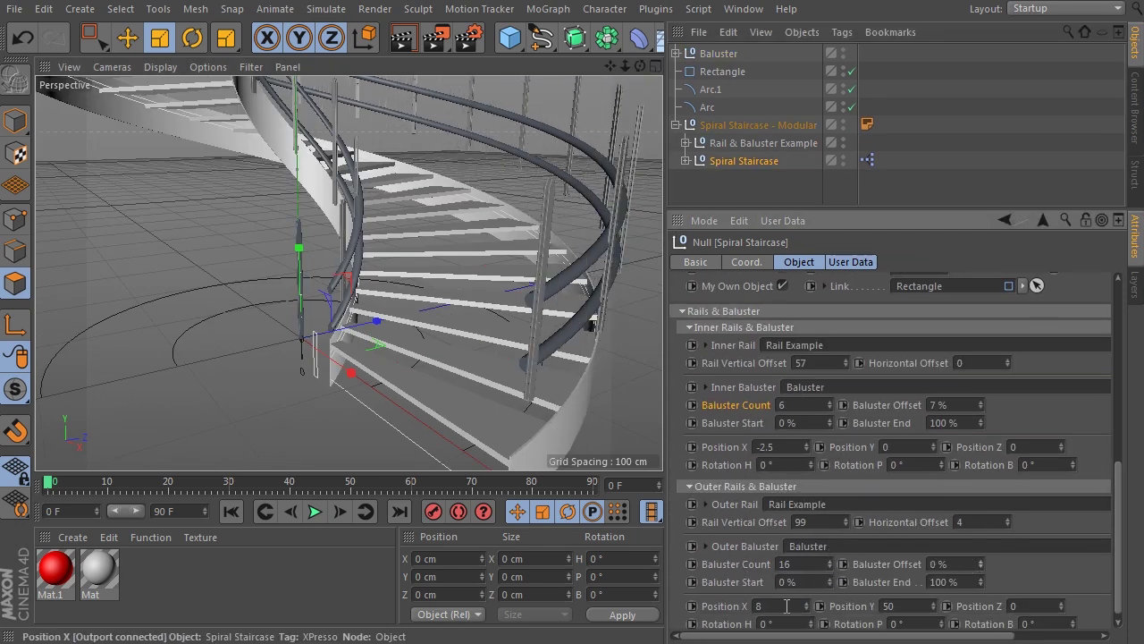
{"action": "type", "text": "2.5"}
{"action": "key", "text": "Return"}
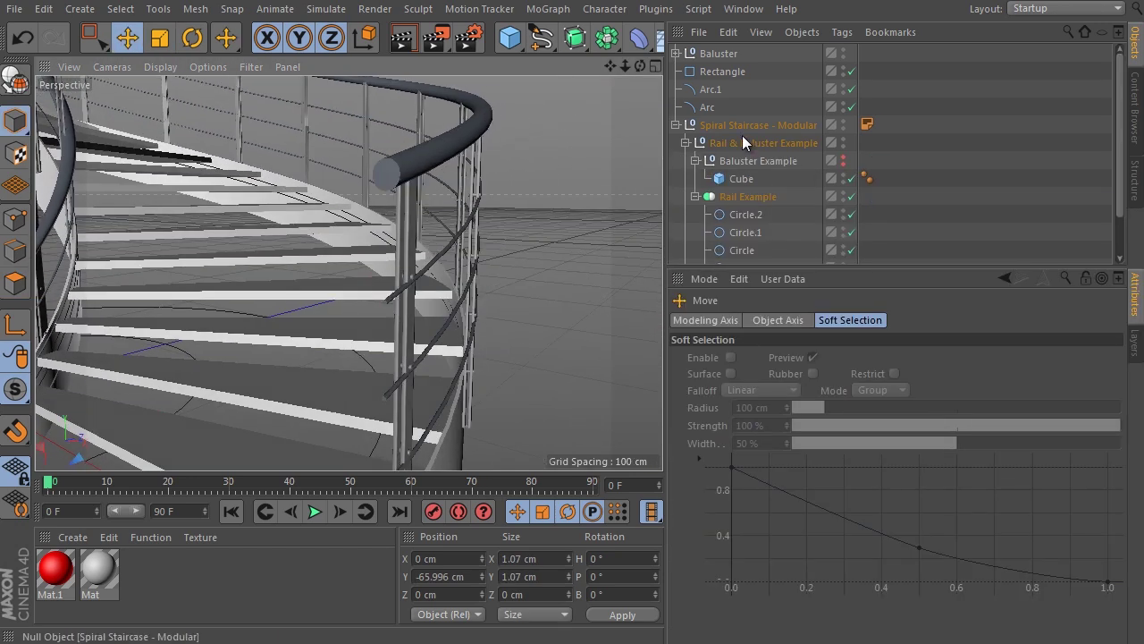
- Set the outer handrail's vertical offset to 101 and horizontal offset to 2.5
{"action": "left_click", "coordinate": [694, 196]}
{"action": "left_click", "coordinate": [724, 199]}
{"action": "scroll", "coordinate": [894, 474], "scroll_direction": "down", "scroll_amount": 10}
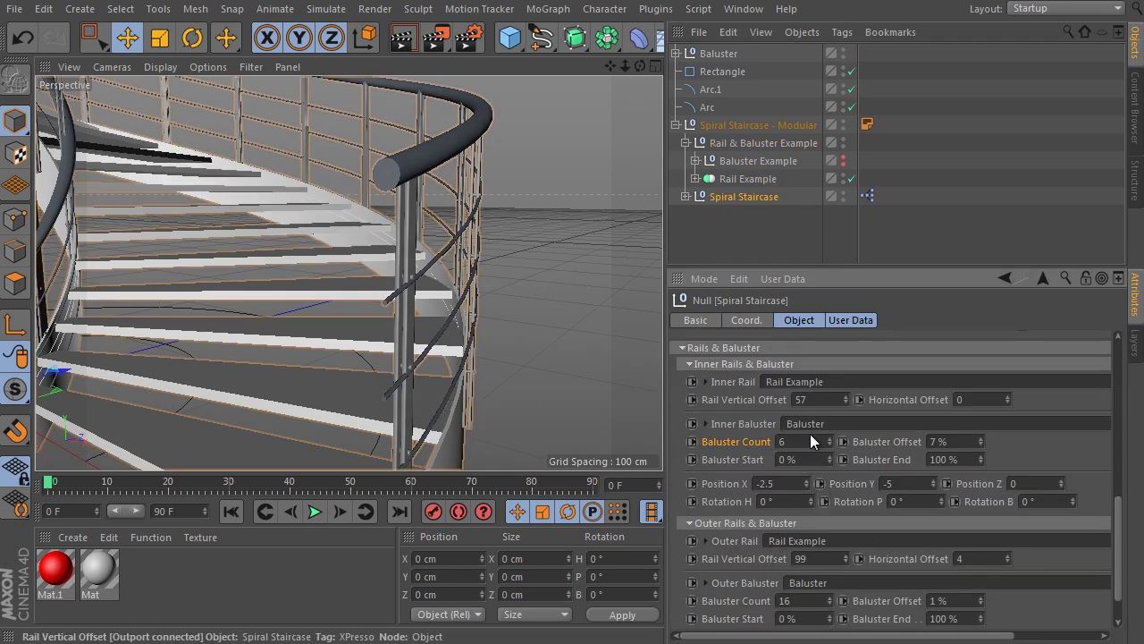
{"action": "left_click_drag", "start_coordinate": [845, 557], "coordinate": [845, 558]}
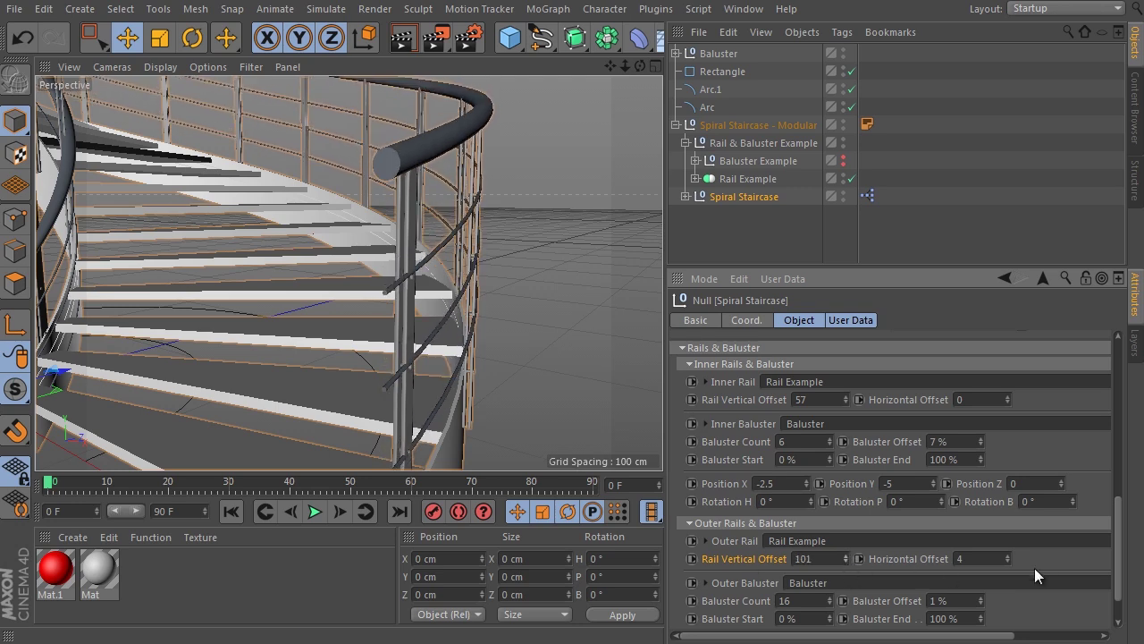
{"action": "left_click", "coordinate": [1008, 562]}
{"action": "left_click_drag", "start_coordinate": [501, 322], "coordinate": [460, 282], "text": "alt"}
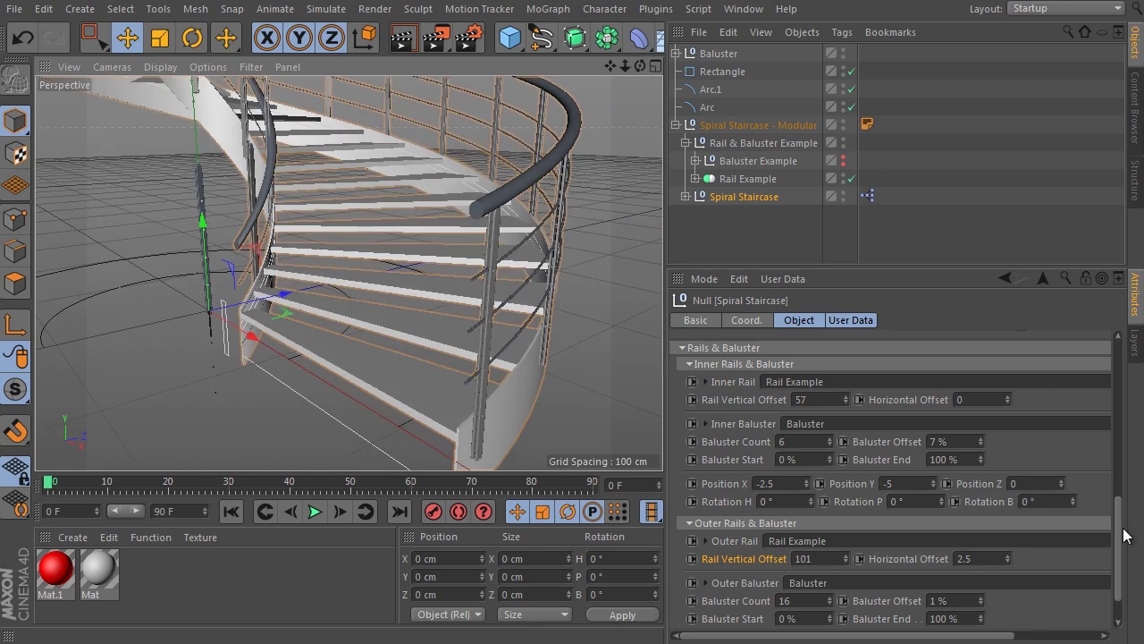
- Close the left wing, change the horizontal opening distance, and move the wing divider to 90%
{"action": "left_click_drag", "start_coordinate": [1061, 242], "coordinate": [1049, 299]}
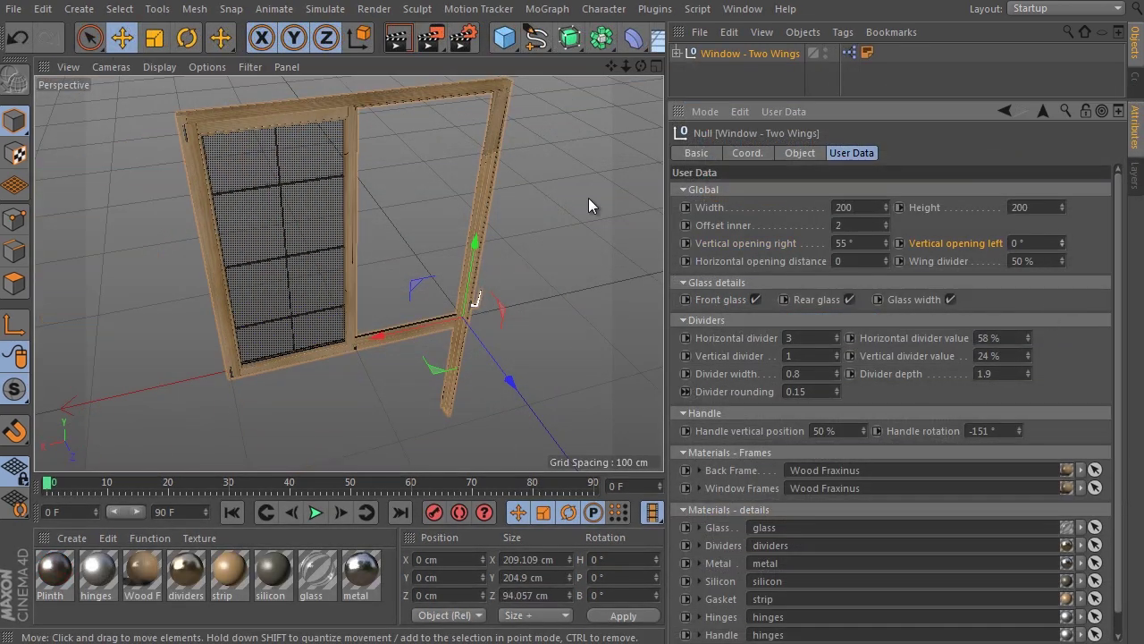
{"action": "left_click_drag", "start_coordinate": [588, 205], "coordinate": [536, 273], "text": "alt"}
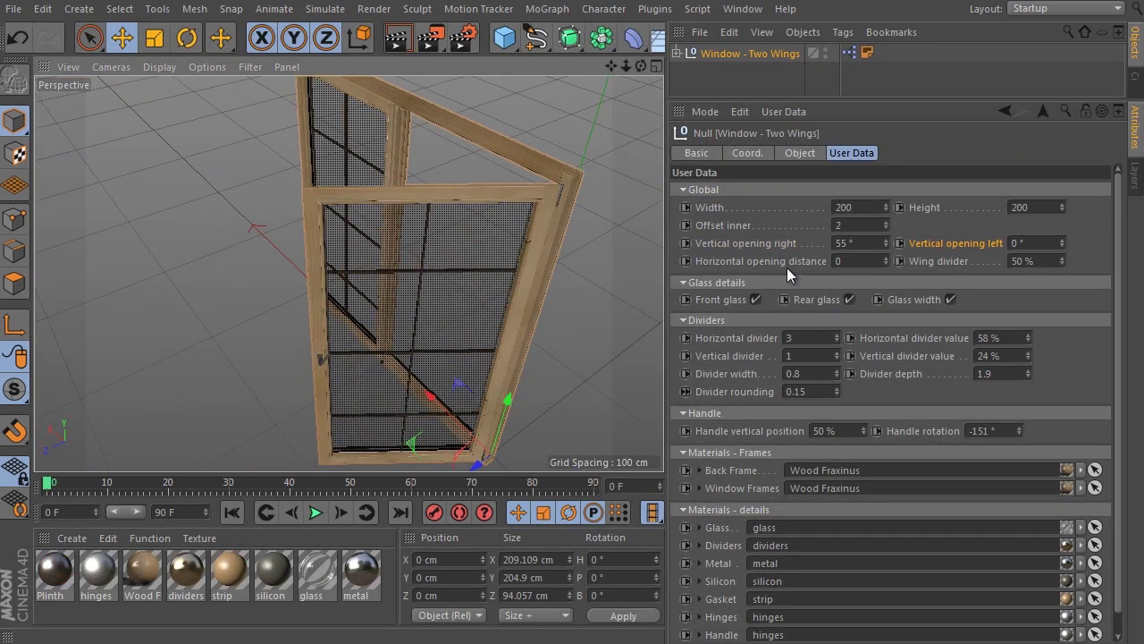
{"action": "left_click", "coordinate": [765, 261]}
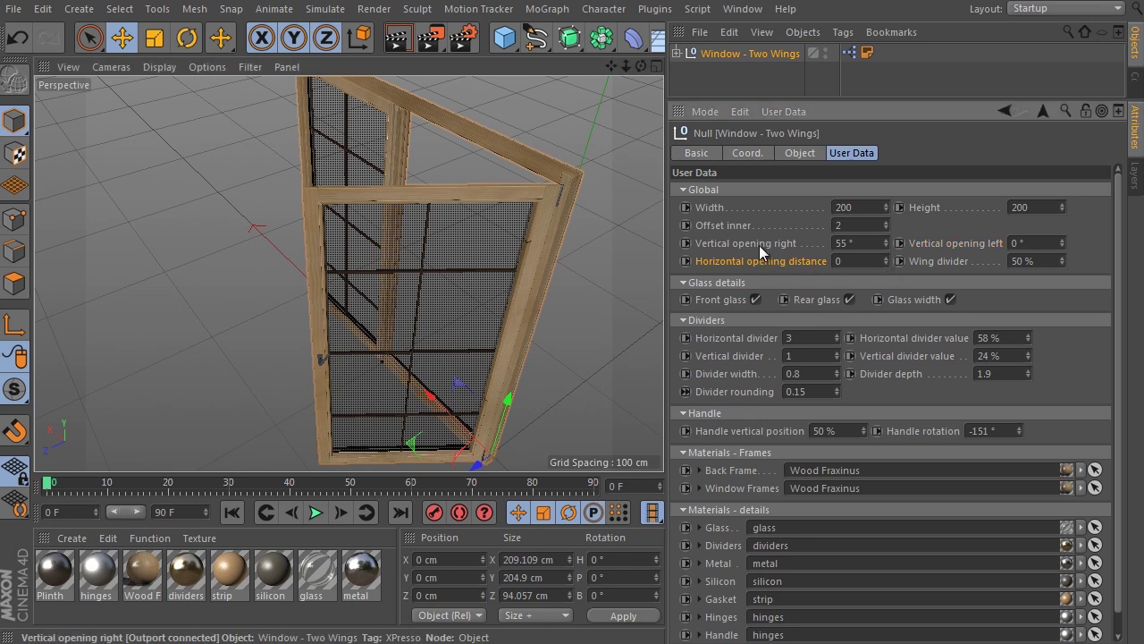
{"action": "left_click_drag", "start_coordinate": [886, 261], "coordinate": [884, 254]}
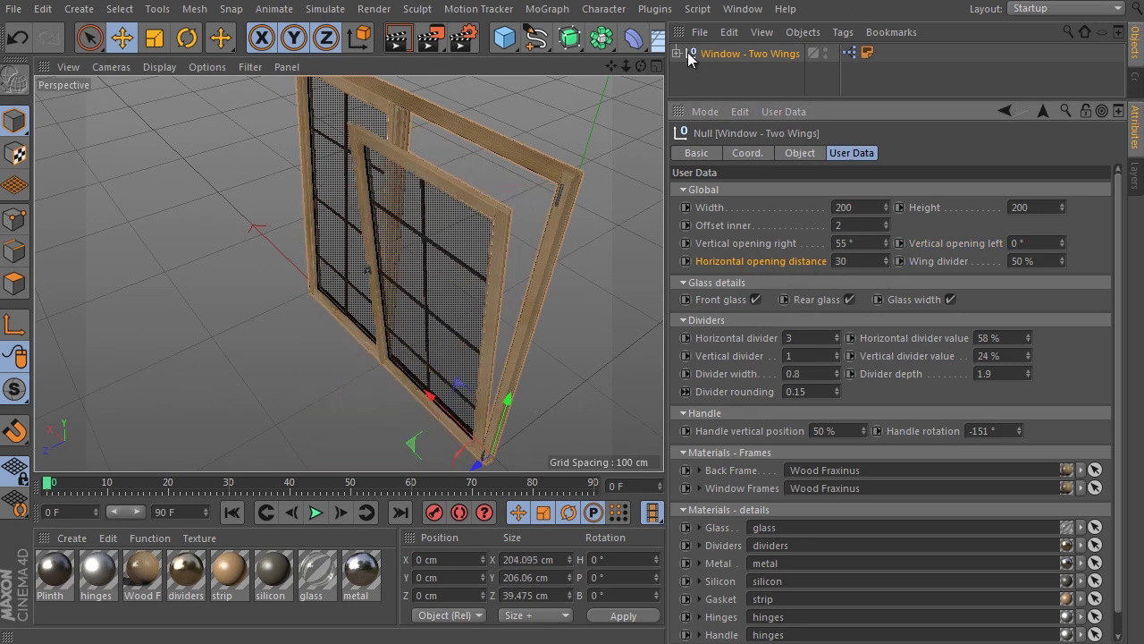
{"action": "left_click_drag", "start_coordinate": [590, 179], "coordinate": [409, 358], "text": "alt"}
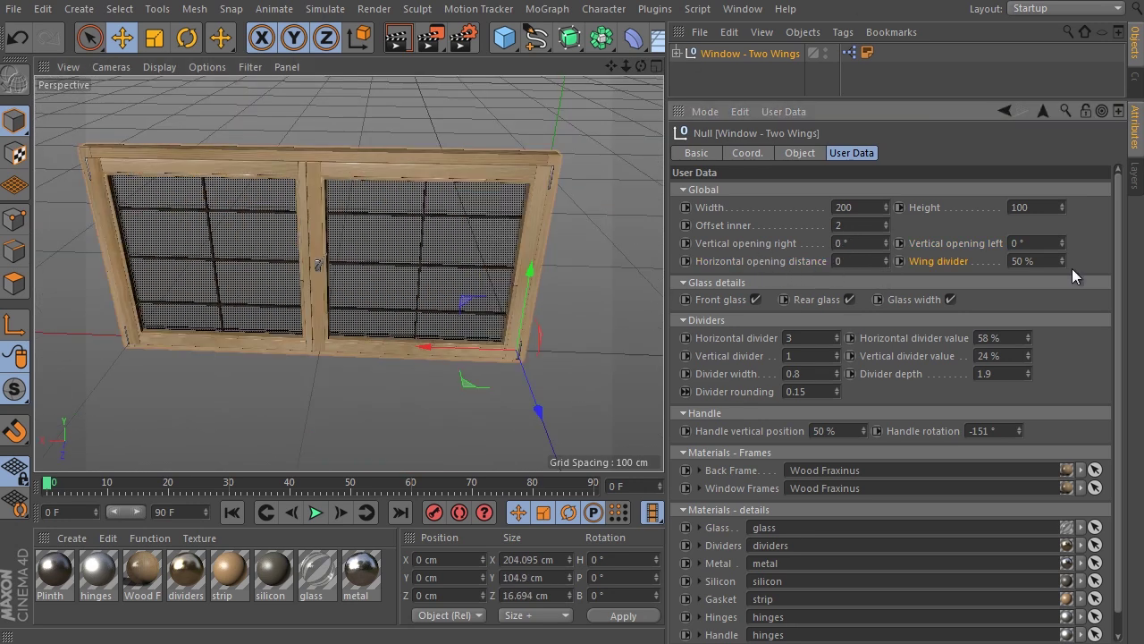
{"action": "mouse_move", "coordinate": [1071, 269]}
{"action": "left_mouse_down"}
{"action": "mouse_move", "coordinate": [1054, 220]}
{"action": "mouse_move", "coordinate": [1060, 257]}
{"action": "left_mouse_up"}
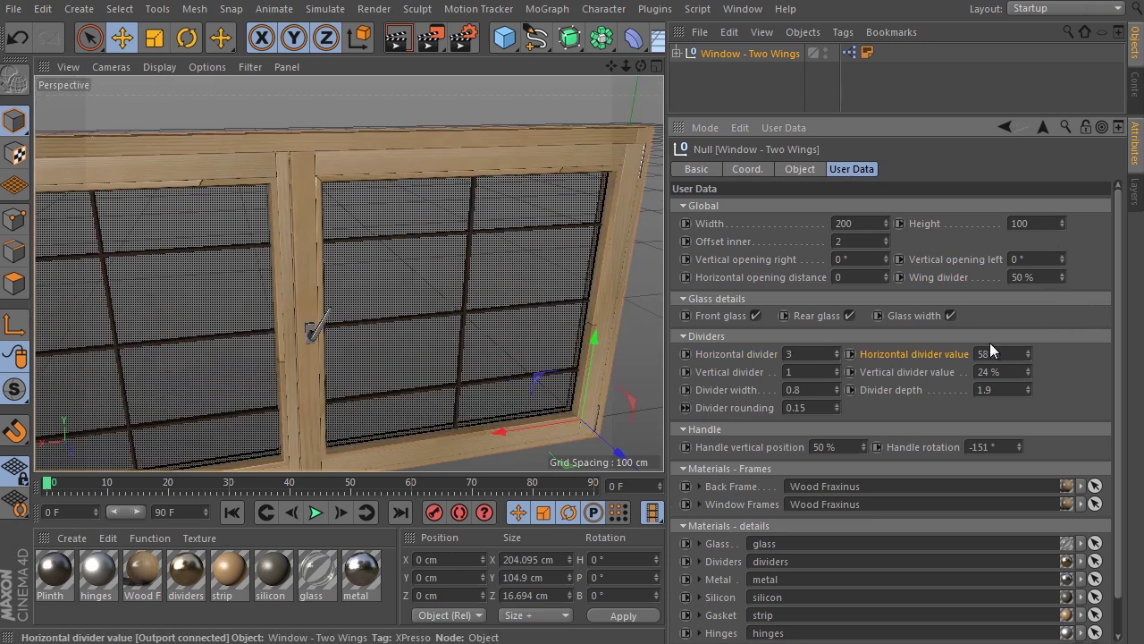
- Set 3 vertical dividers at 53%, with divider width 3, depth 2.9 and rounding 1.05
{"action": "left_click_drag", "start_coordinate": [1025, 356], "coordinate": [1030, 350]}
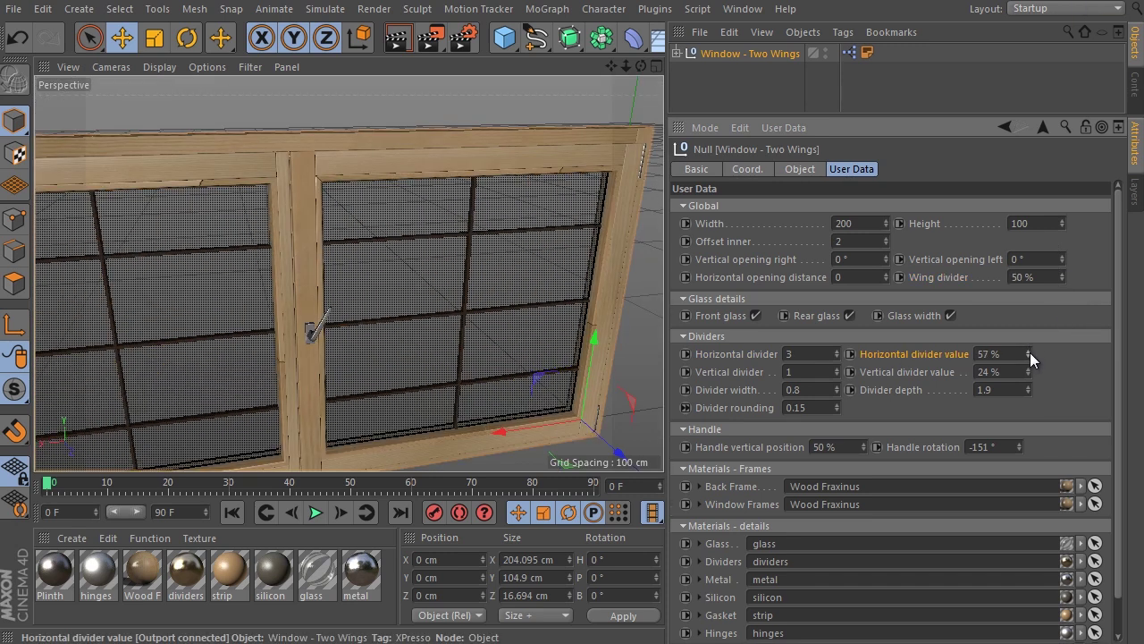
{"action": "left_click_drag", "start_coordinate": [838, 375], "coordinate": [838, 366]}
{"action": "left_click_drag", "start_coordinate": [1029, 372], "coordinate": [1024, 391]}
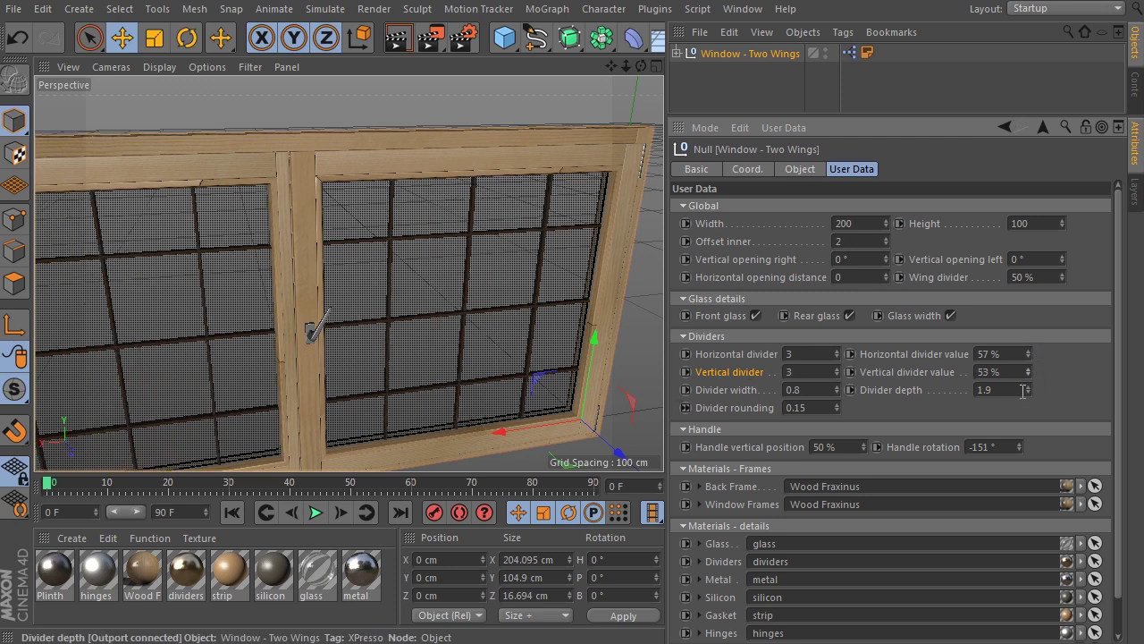
{"action": "mouse_move", "coordinate": [836, 358]}
{"action": "left_mouse_down"}
{"action": "mouse_move", "coordinate": [837, 401]}
{"action": "mouse_move", "coordinate": [838, 354]}
{"action": "mouse_move", "coordinate": [835, 371]}
{"action": "left_mouse_up"}
{"action": "left_click_drag", "start_coordinate": [1029, 390], "coordinate": [1031, 352]}
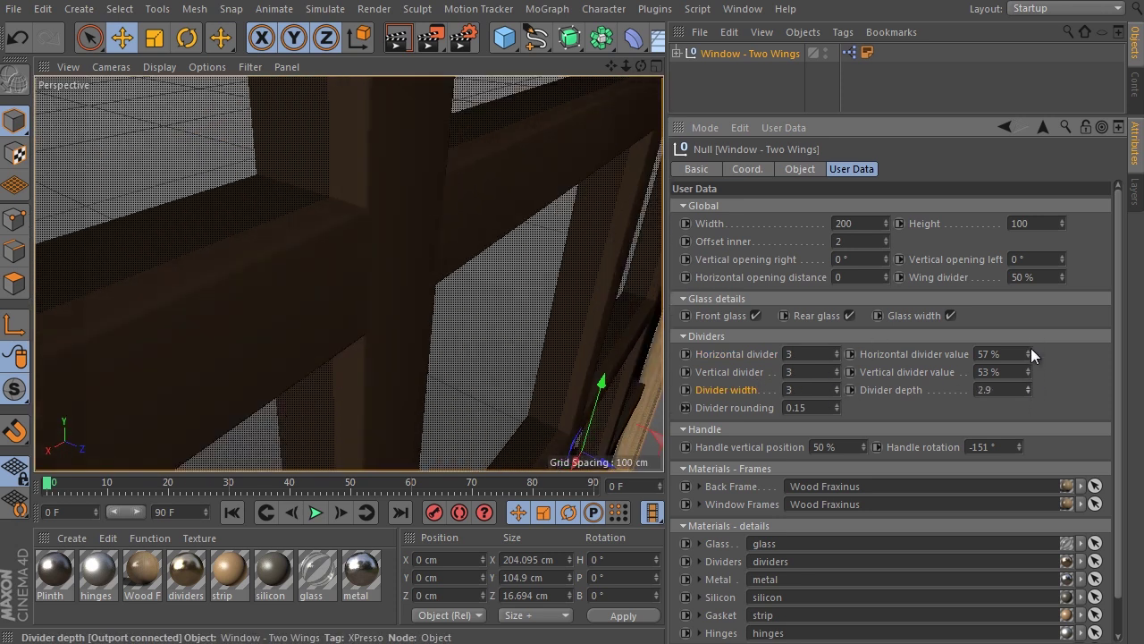
{"action": "left_click_drag", "start_coordinate": [838, 406], "coordinate": [427, 110]}
- Place the handle at 55% height rotated -24°, then zoom in on a wooden window frame
{"action": "scroll", "coordinate": [417, 196], "scroll_direction": "down", "scroll_amount": 3}
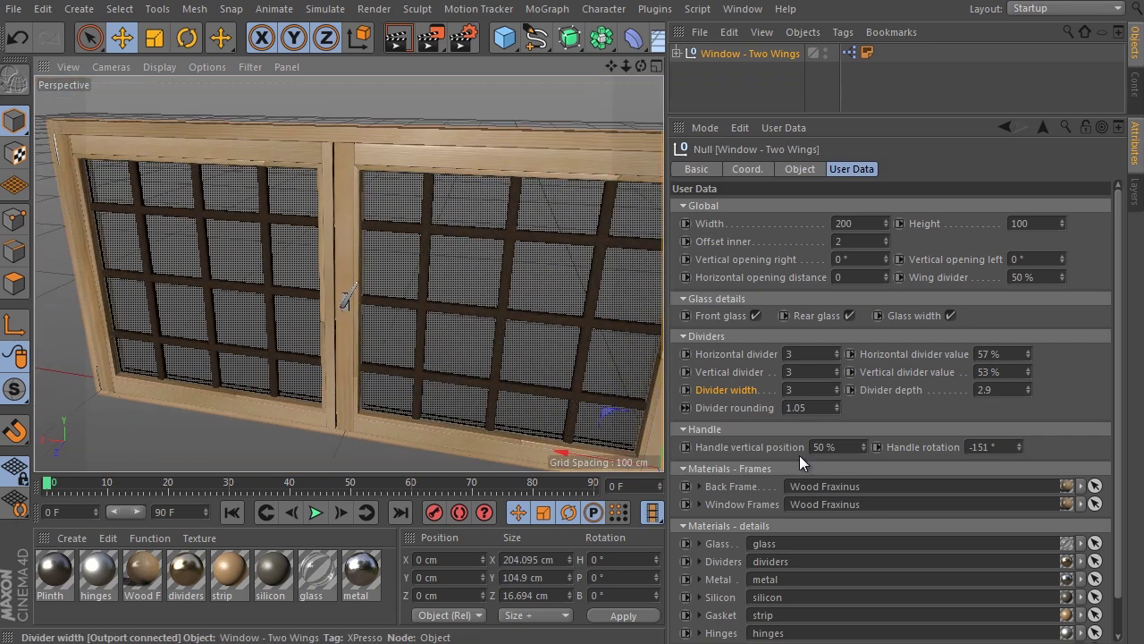
{"action": "left_click_drag", "start_coordinate": [863, 447], "coordinate": [864, 399]}
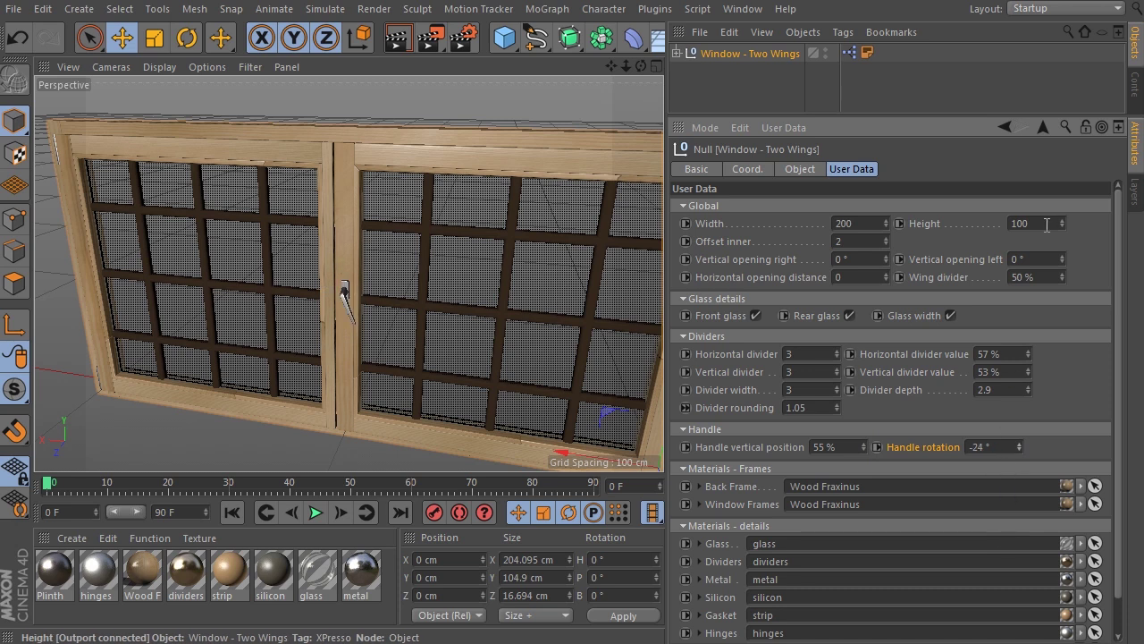
{"action": "scroll", "coordinate": [388, 312], "scroll_direction": "down", "scroll_amount": 5}
{"action": "left_click_drag", "start_coordinate": [388, 312], "coordinate": [421, 247], "text": "alt"}
{"action": "scroll", "coordinate": [986, 399], "scroll_direction": "down", "scroll_amount": 2}
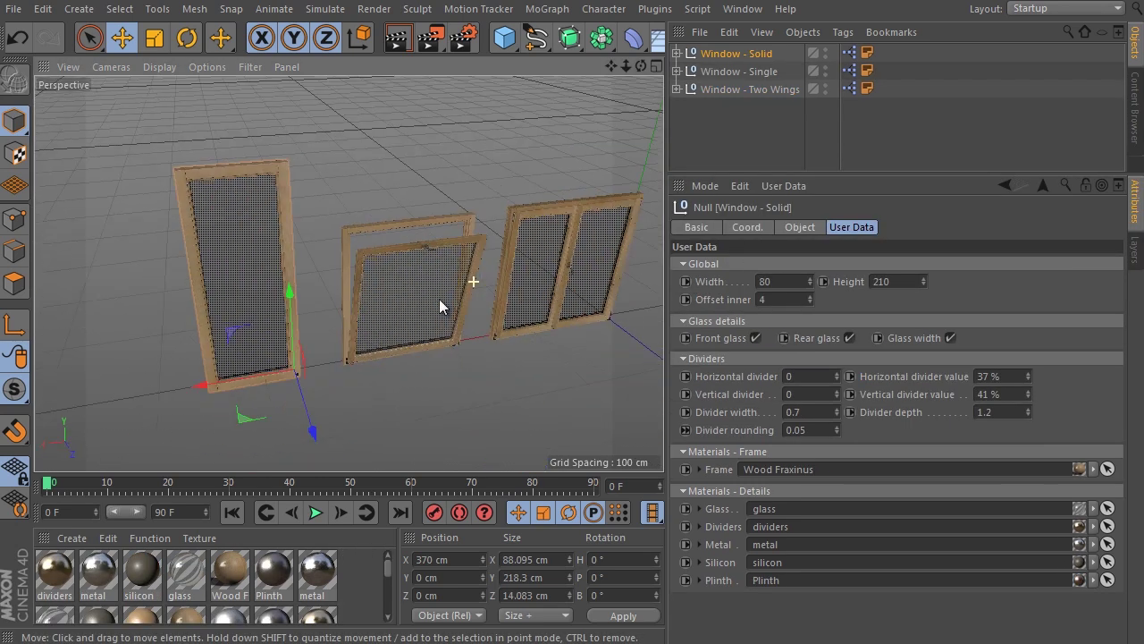
{"action": "left_click_drag", "start_coordinate": [439, 307], "coordinate": [330, 317], "text": "alt"}
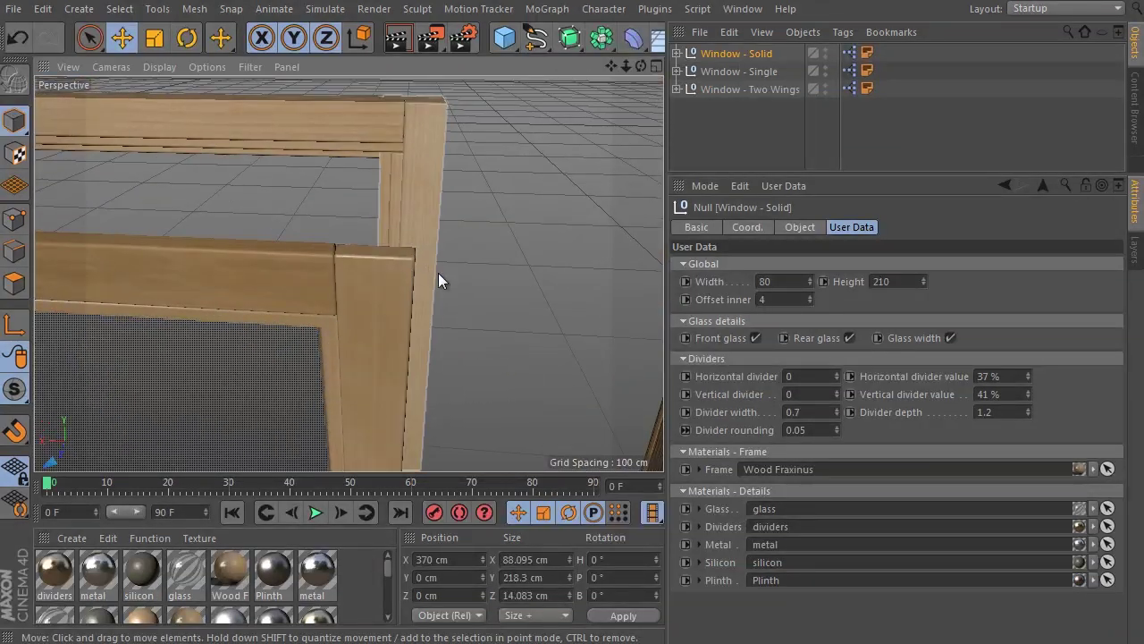
- Orbit low along the window frame, then pull back to a wide view of three windows
{"action": "left_click_drag", "start_coordinate": [438, 273], "coordinate": [132, 219], "text": "alt"}
{"action": "left_click_drag", "start_coordinate": [287, 153], "coordinate": [180, 220], "text": "alt"}
{"action": "left_click_drag", "start_coordinate": [289, 211], "coordinate": [501, 156], "text": "alt"}
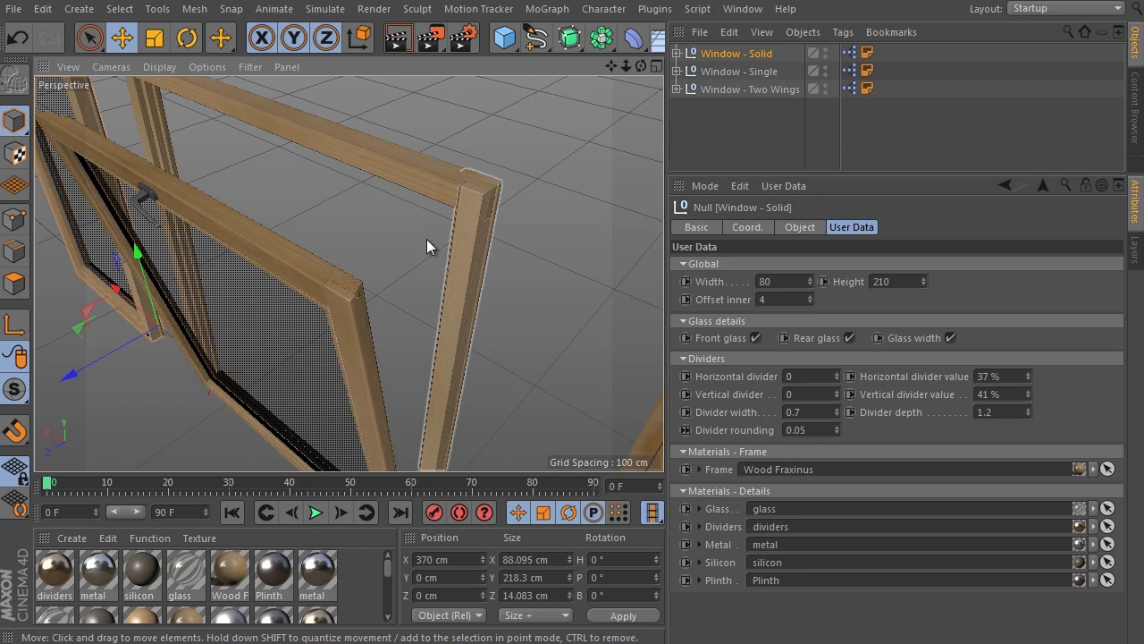
{"action": "left_click_drag", "start_coordinate": [426, 248], "coordinate": [501, 236], "text": "alt"}
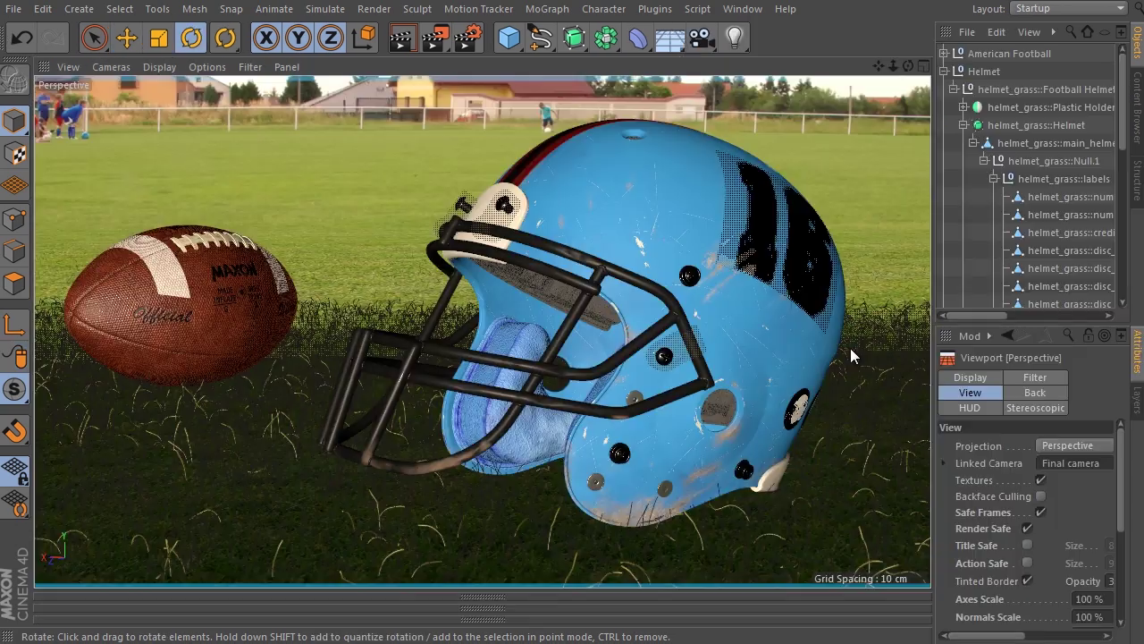
{"action": "left_click_drag", "start_coordinate": [659, 238], "coordinate": [539, 262], "text": "alt"}
{"action": "left_click_drag", "start_coordinate": [831, 283], "coordinate": [752, 279], "text": "alt"}
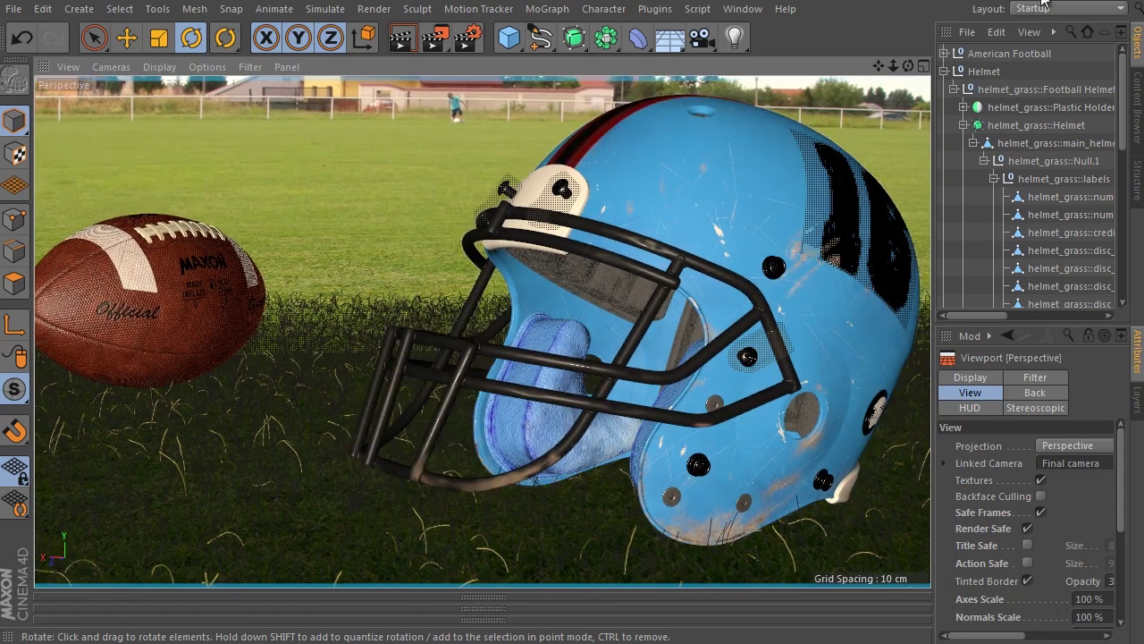